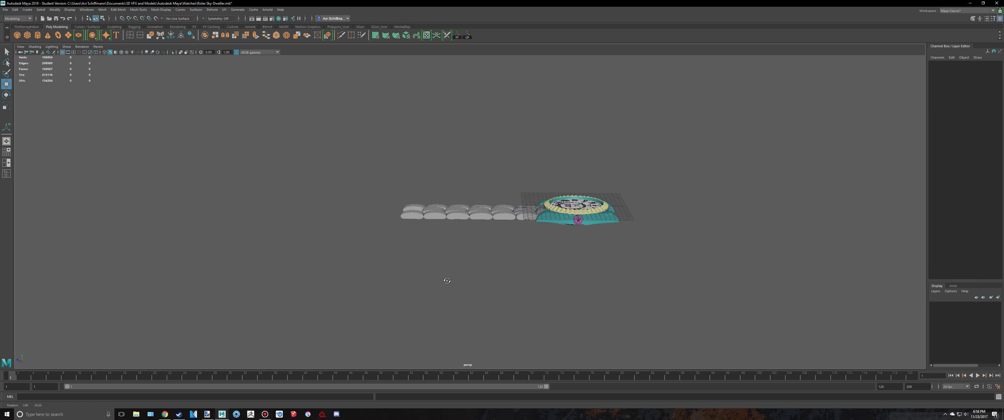
Examine the watch case and the flat row of bracelet links from several angles.
{"action": "scroll", "coordinate": [450, 297], "scroll_direction": "up", "scroll_amount": 4}
{"action": "left_click_drag", "start_coordinate": [450, 297], "coordinate": [457, 282], "text": "alt"}
{"action": "scroll", "coordinate": [467, 278], "scroll_direction": "up", "scroll_amount": 4}
{"action": "middle_click_drag", "start_coordinate": [487, 272], "coordinate": [440, 266], "text": "alt"}
{"action": "scroll", "coordinate": [448, 265], "scroll_direction": "down", "scroll_amount": 4}
{"action": "left_click_drag", "start_coordinate": [449, 264], "coordinate": [448, 278], "text": "alt"}
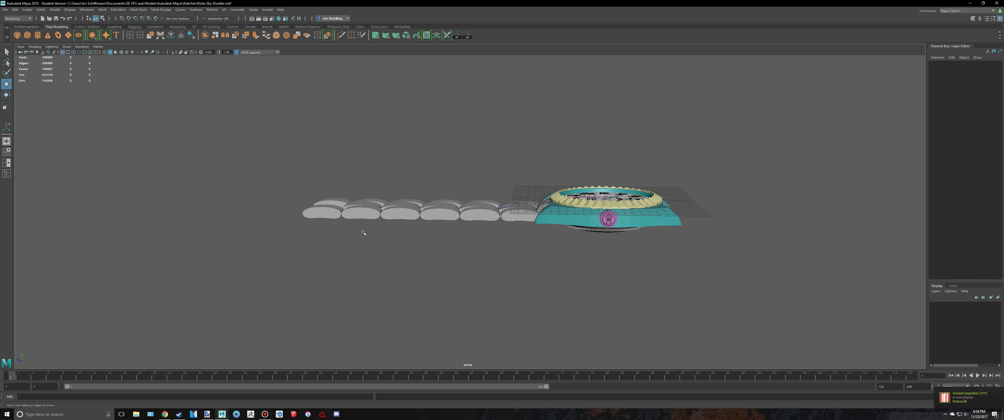
{"action": "left_click_drag", "start_coordinate": [288, 142], "coordinate": [269, 127], "text": "alt"}
{"action": "left_click_drag", "start_coordinate": [268, 127], "coordinate": [467, 265]}
{"action": "right_click_drag", "start_coordinate": [467, 265], "coordinate": [125, 221], "text": "alt"}
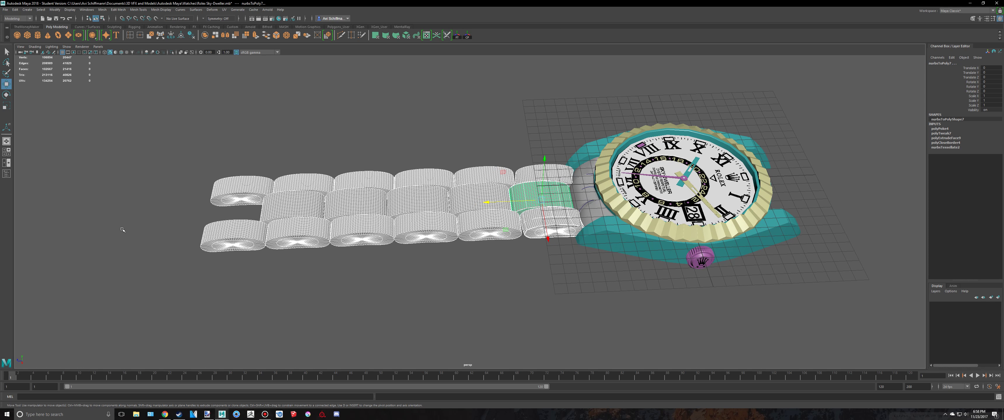
Hide NURBS curves in the perspective viewport.
{"action": "left_click", "coordinate": [124, 230]}
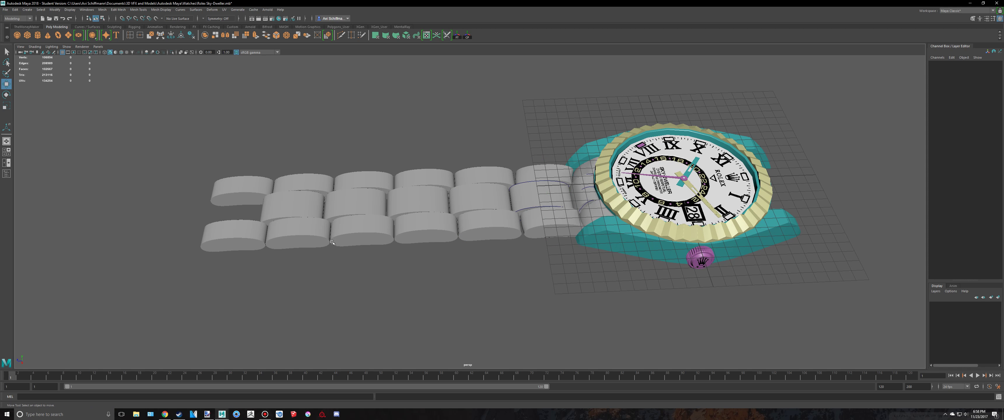
{"action": "left_click", "coordinate": [66, 46]}
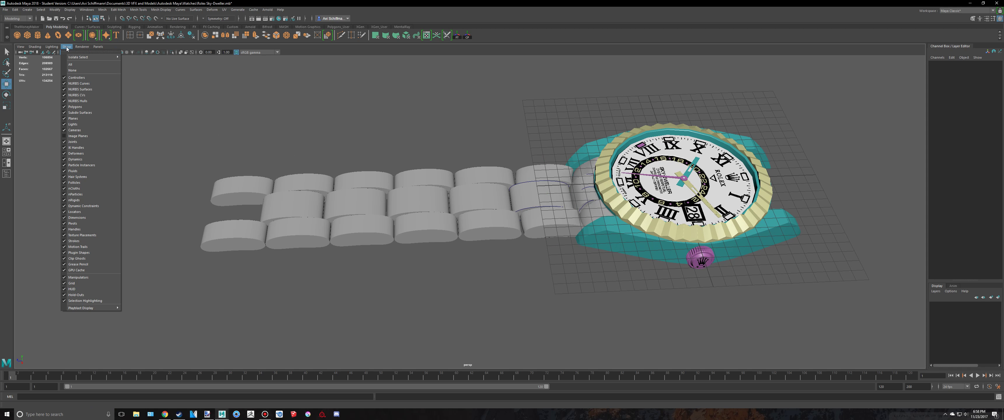
{"action": "left_click", "coordinate": [81, 84]}
Combine all the loose bracelet link meshes into one object, leaving out the end links at the case.
{"action": "left_click_drag", "start_coordinate": [280, 242], "coordinate": [276, 195], "text": "alt"}
{"action": "left_click_drag", "start_coordinate": [265, 172], "coordinate": [518, 250]}
{"action": "left_click", "coordinate": [6, 174]}
{"action": "scroll", "coordinate": [81, 252], "scroll_direction": "down", "scroll_amount": 4}
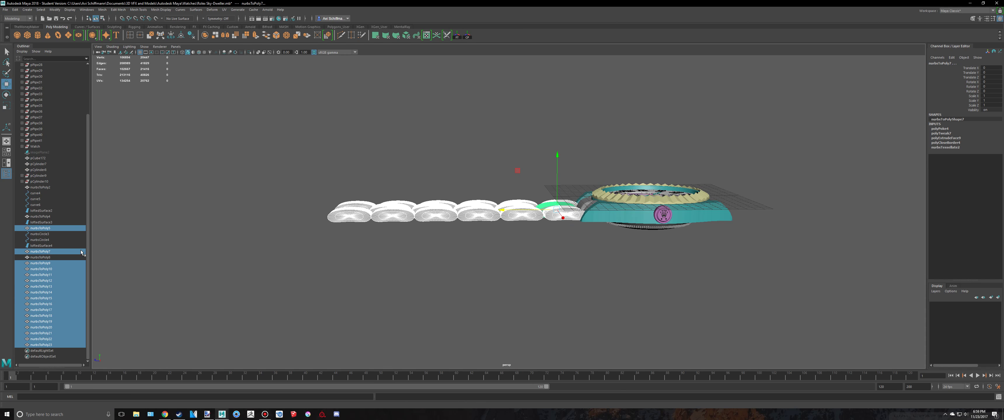
{"action": "left_click", "coordinate": [6, 173]}
{"action": "left_click_drag", "start_coordinate": [168, 226], "coordinate": [331, 138], "text": "alt"}
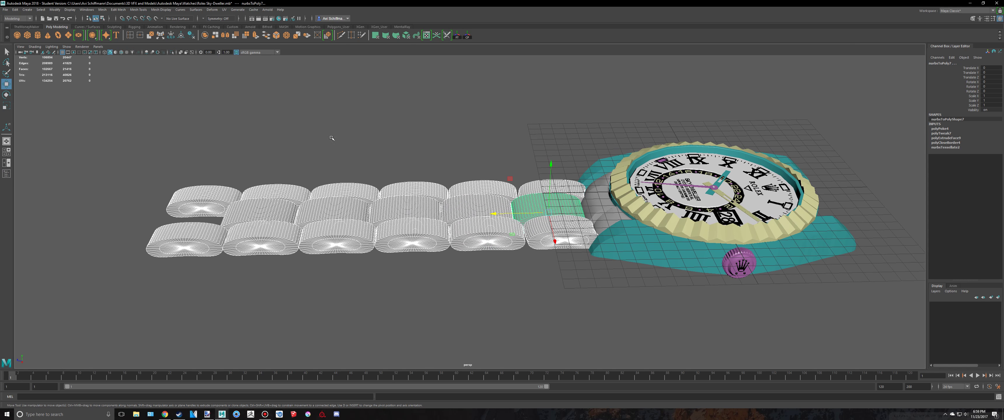
{"action": "left_click", "coordinate": [204, 35]}
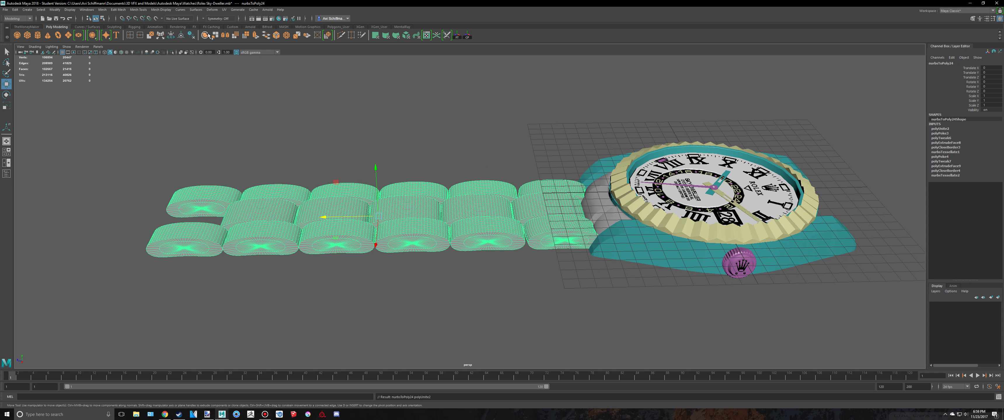
Add a nonlinear Bend deformer to the combined bracelet and set its curvature to 90.
{"action": "scroll", "coordinate": [348, 151], "scroll_direction": "down", "scroll_amount": 3}
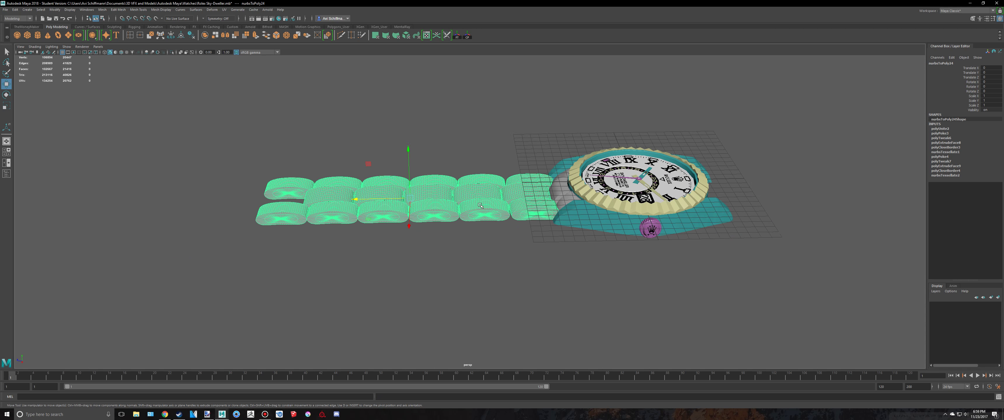
{"action": "scroll", "coordinate": [382, 123], "scroll_direction": "up", "scroll_amount": 3}
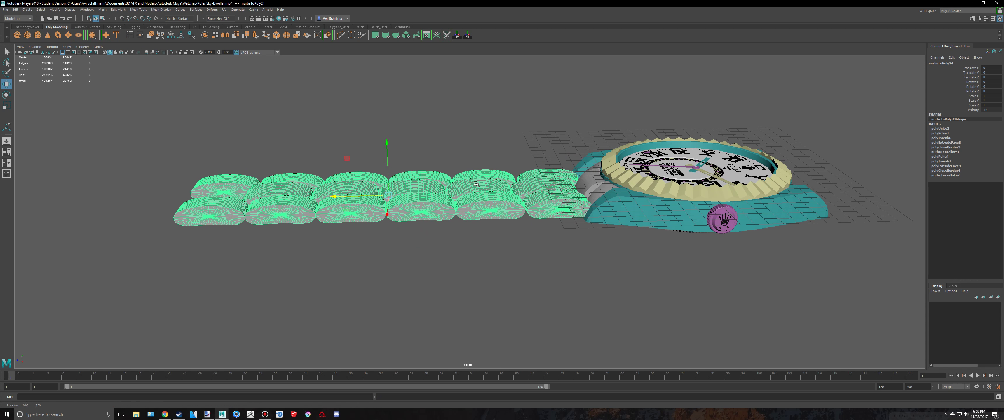
{"action": "left_click", "coordinate": [213, 10]}
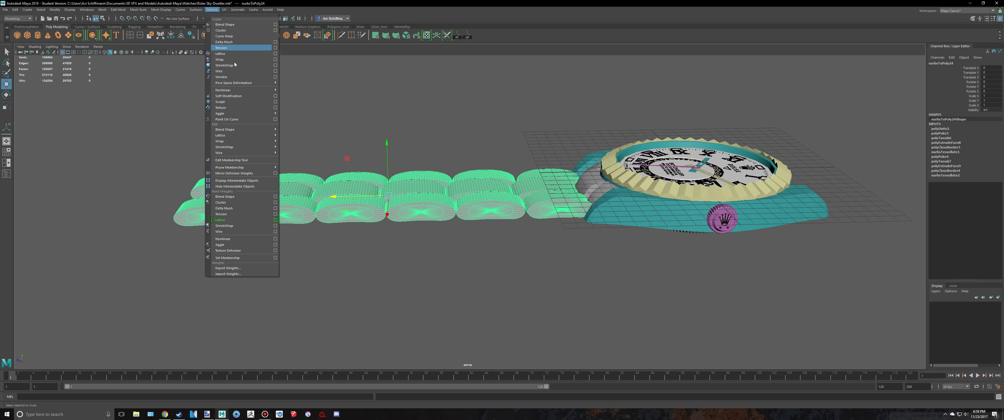
{"action": "mouse_move", "coordinate": [247, 90]}
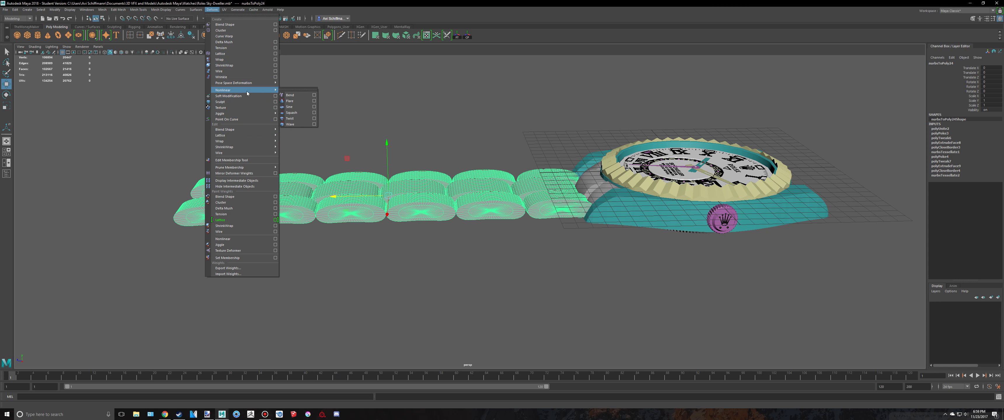
{"action": "left_click", "coordinate": [298, 96]}
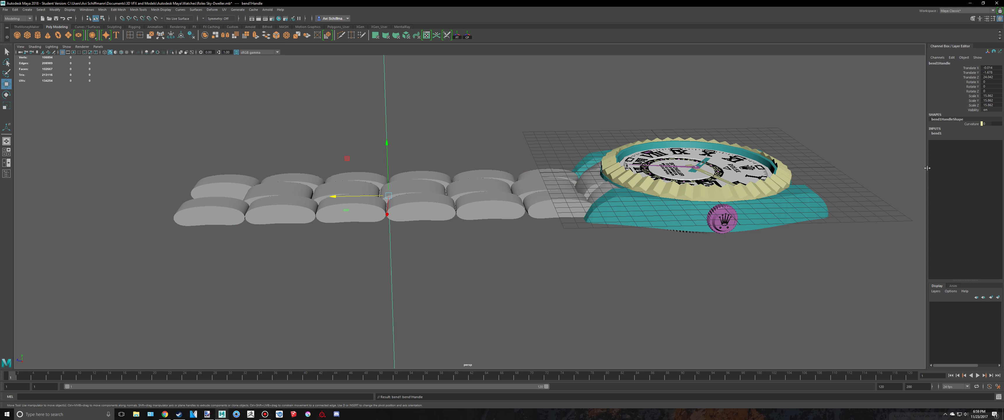
{"action": "left_click", "coordinate": [936, 134]}
{"action": "left_click", "coordinate": [990, 143]}
{"action": "type", "text": "90"}
{"action": "key", "text": "Return"}
Rotate the bend handle to align with the bracelet's length so the links curve into an arch.
{"action": "scroll", "coordinate": [449, 253], "scroll_direction": "down", "scroll_amount": 3}
{"action": "key", "text": "e"}
{"action": "left_click_drag", "start_coordinate": [374, 218], "coordinate": [479, 233], "text": "alt"}
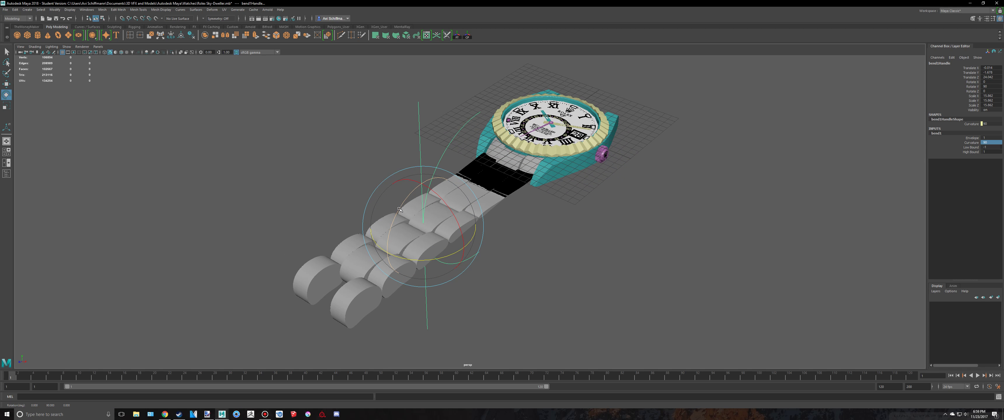
{"action": "left_click_drag", "start_coordinate": [399, 210], "coordinate": [450, 181]}
{"action": "scroll", "coordinate": [628, 304], "scroll_direction": "down", "scroll_amount": 3}
{"action": "left_click_drag", "start_coordinate": [631, 305], "coordinate": [527, 273], "text": "alt"}
{"action": "scroll", "coordinate": [526, 272], "scroll_direction": "up", "scroll_amount": 5}
Delete the bent bracelet's construction history and set its Rotate X to 90.
{"action": "left_click", "coordinate": [487, 234]}
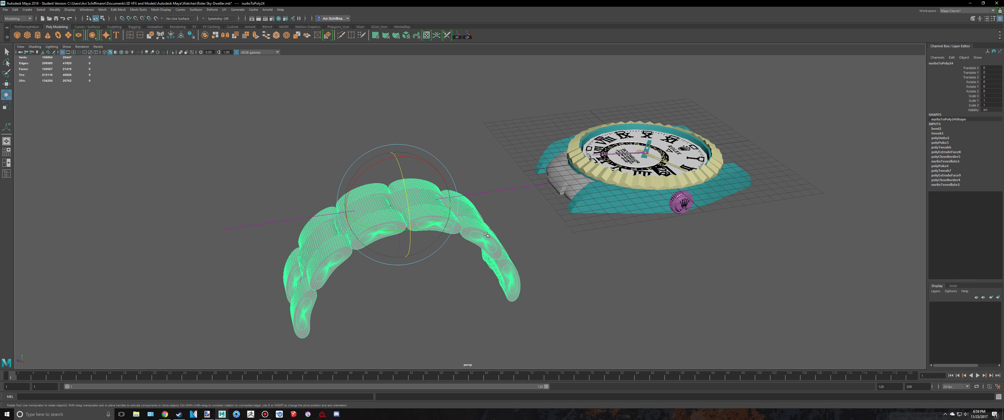
{"action": "key", "text": "alt+shift+d"}
{"action": "left_click", "coordinate": [991, 82]}
{"action": "type", "text": "90"}
{"action": "key", "text": "Return"}
Move the curved bracelet down and shift it toward the watch case using the orthographic views.
{"action": "key", "text": "w"}
{"action": "left_click_drag", "start_coordinate": [398, 156], "coordinate": [398, 255]}
{"action": "key", "text": "space"}
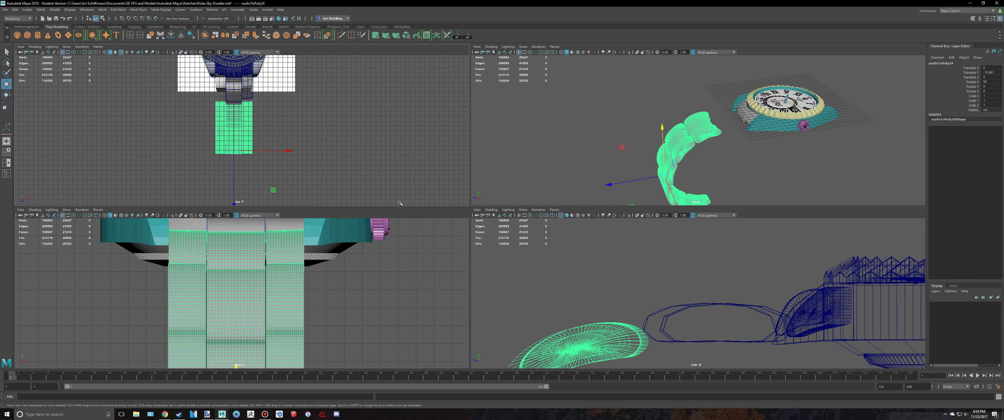
{"action": "key", "text": "space"}
{"action": "scroll", "coordinate": [426, 336], "scroll_direction": "up", "scroll_amount": 3}
{"action": "left_click_drag", "start_coordinate": [430, 346], "coordinate": [431, 317]}
{"action": "key", "text": "space"}
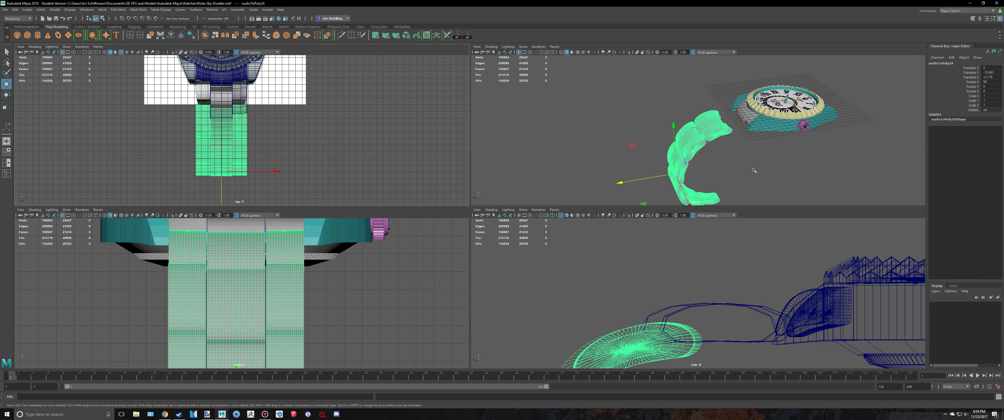
Reposition the curved bracelet so its first link meets the end links at the watch case.
{"action": "key", "text": "space"}
{"action": "left_click_drag", "start_coordinate": [378, 293], "coordinate": [413, 291]}
{"action": "key", "text": "f"}
{"action": "left_click_drag", "start_coordinate": [488, 273], "coordinate": [479, 241], "text": "alt"}
{"action": "middle_click_drag", "start_coordinate": [506, 182], "coordinate": [468, 271], "text": "alt"}
{"action": "scroll", "coordinate": [468, 271], "scroll_direction": "up", "scroll_amount": 3}
Nudge the bracelet along its length to refine the gap between its first link and the case's end links.
{"action": "left_click_drag", "start_coordinate": [342, 281], "coordinate": [294, 349]}
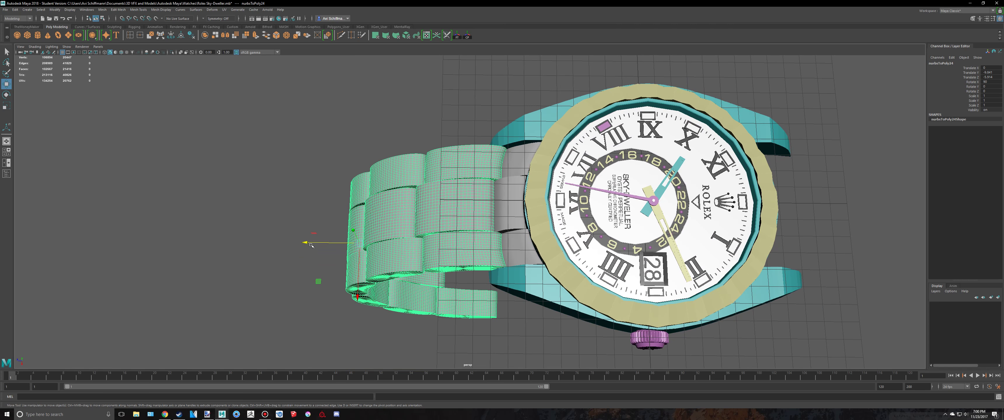
{"action": "left_click_drag", "start_coordinate": [312, 243], "coordinate": [309, 242]}
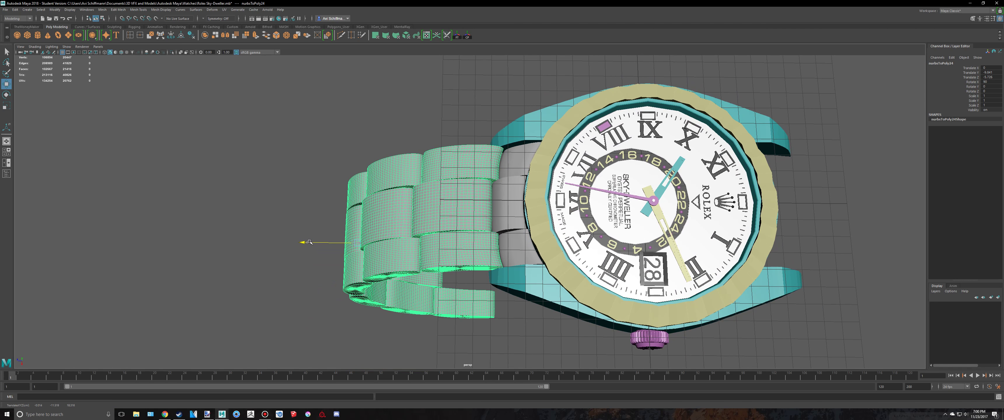
{"action": "left_click", "coordinate": [240, 113]}
{"action": "left_click_drag", "start_coordinate": [447, 257], "coordinate": [397, 253], "text": "alt"}
{"action": "left_click", "coordinate": [413, 218]}
{"action": "left_click_drag", "start_coordinate": [434, 79], "coordinate": [434, 80]}
{"action": "left_click", "coordinate": [612, 110]}
Deselect the bracelet and save the scene.
{"action": "left_click_drag", "start_coordinate": [612, 110], "coordinate": [529, 83], "text": "alt"}
{"action": "scroll", "coordinate": [527, 124], "scroll_direction": "down", "scroll_amount": 5}
{"action": "left_click_drag", "start_coordinate": [514, 173], "coordinate": [496, 218], "text": "alt"}
{"action": "key", "text": "q"}
{"action": "key", "text": "ctrl+s"}
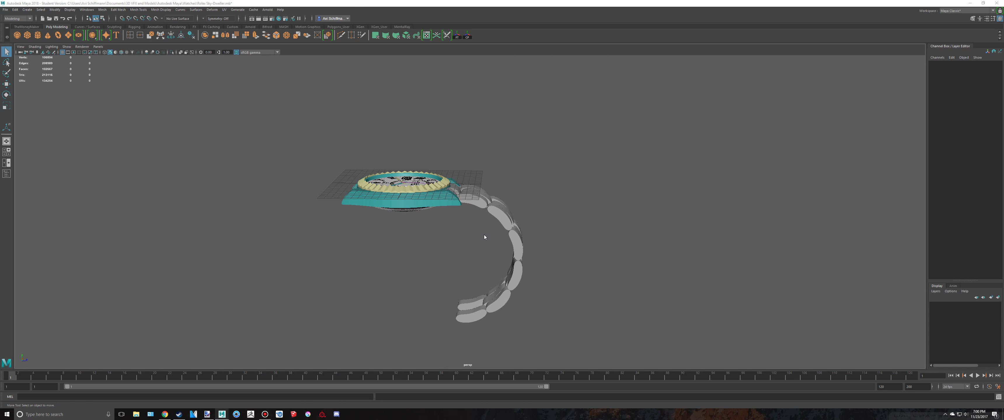
{"action": "left_click", "coordinate": [491, 210]}
{"action": "key", "text": "w"}
{"action": "left_click_drag", "start_coordinate": [603, 210], "coordinate": [331, 246], "text": "alt"}
{"action": "scroll", "coordinate": [316, 316], "scroll_direction": "down", "scroll_amount": 4}
{"action": "left_click", "coordinate": [265, 414]}
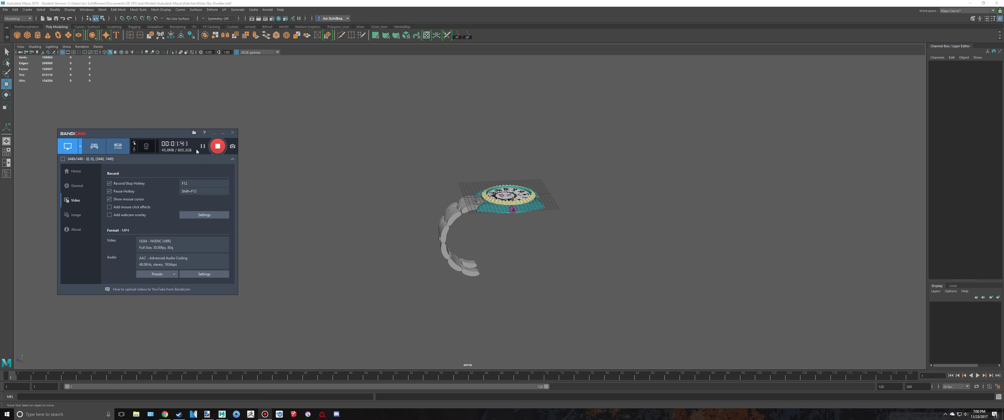
{"action": "scroll", "coordinate": [475, 209], "scroll_direction": "up", "scroll_amount": 2}
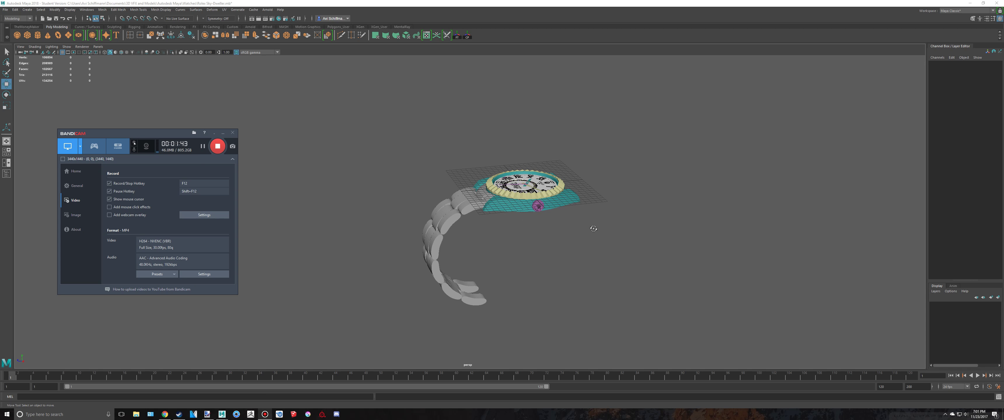
{"action": "left_click_drag", "start_coordinate": [591, 228], "coordinate": [570, 259], "text": "alt"}
{"action": "scroll", "coordinate": [581, 256], "scroll_direction": "up", "scroll_amount": 3}
{"action": "scroll", "coordinate": [476, 261], "scroll_direction": "down", "scroll_amount": 4}
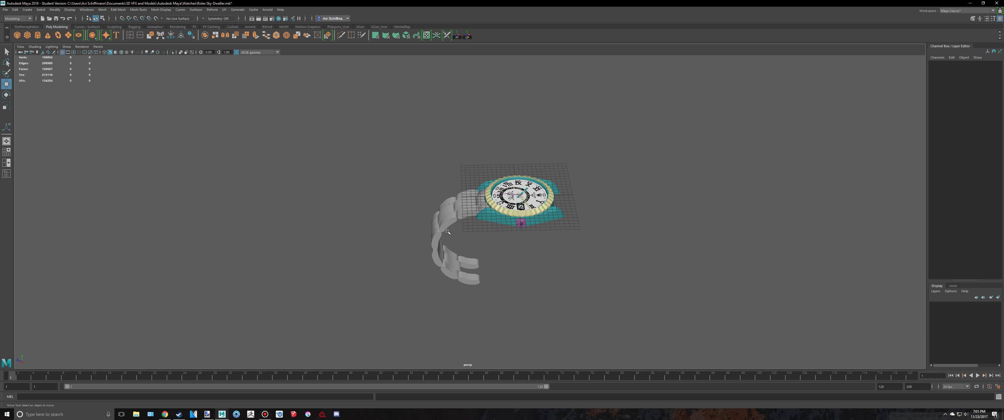
{"action": "scroll", "coordinate": [548, 231], "scroll_direction": "up", "scroll_amount": 3}
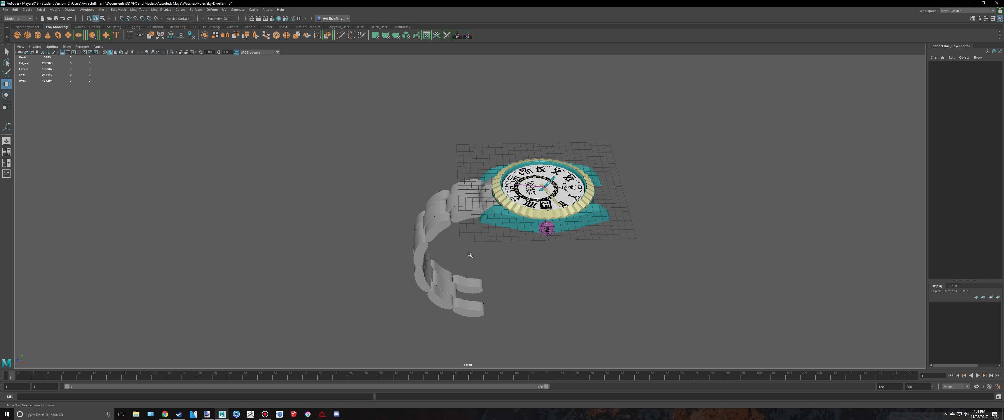
{"action": "left_click", "coordinate": [403, 246]}
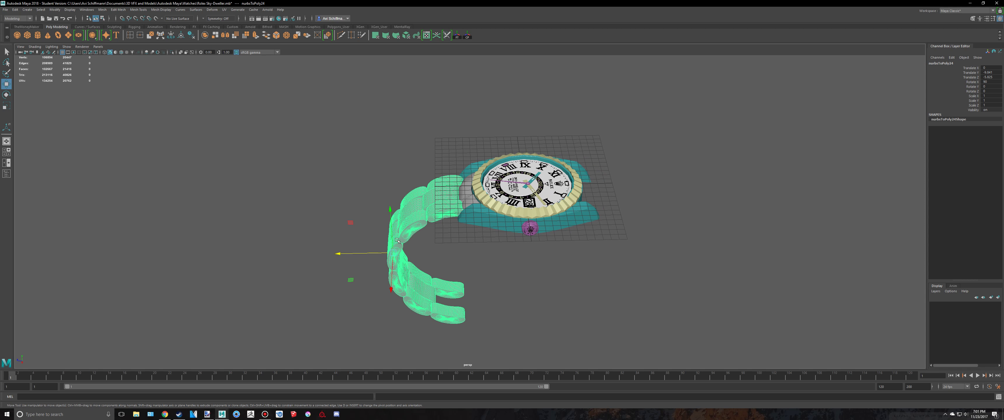
{"action": "left_click_drag", "start_coordinate": [403, 246], "coordinate": [472, 231], "text": "alt"}
{"action": "middle_click_drag", "start_coordinate": [471, 245], "coordinate": [446, 251], "text": "alt"}
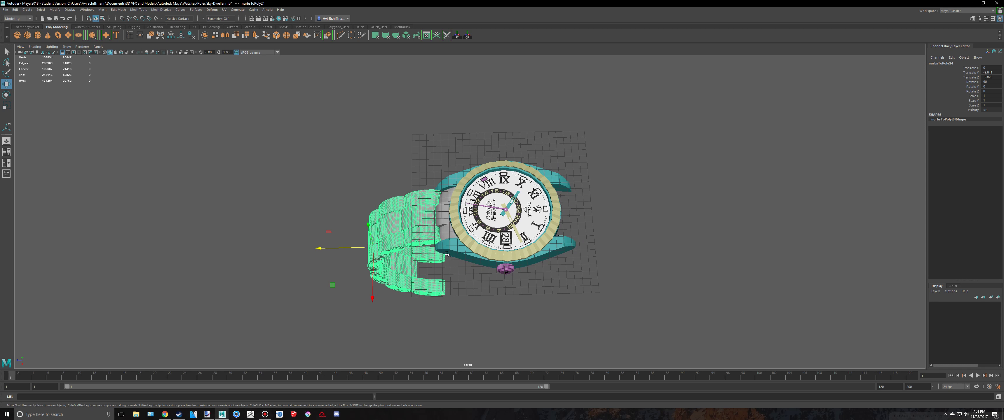
Try to duplicate the two outer end links and mirror the copies to the case's opposite side with a negative Z scale.
{"action": "left_click", "coordinate": [447, 236]}
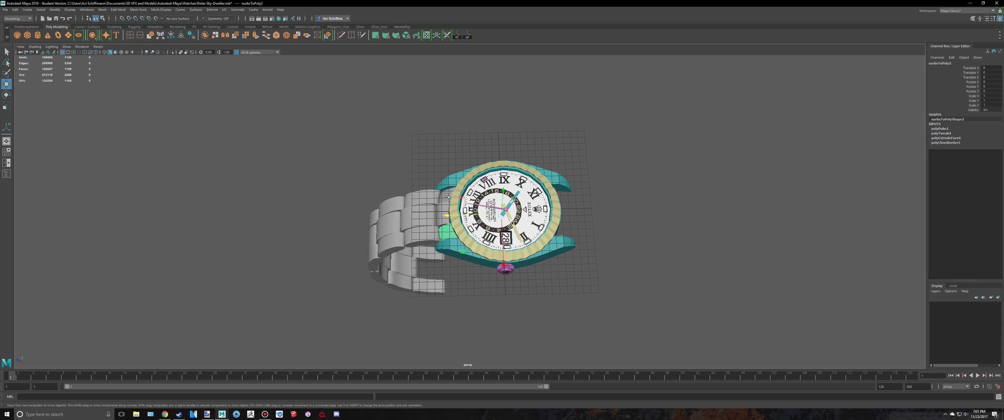
{"action": "scroll", "coordinate": [447, 196], "scroll_direction": "up", "scroll_amount": 3}
{"action": "left_click", "coordinate": [437, 191], "text": "shift"}
{"action": "middle_click_drag", "start_coordinate": [517, 238], "coordinate": [478, 245], "text": "alt"}
{"action": "left_click", "coordinate": [399, 222], "text": "shift"}
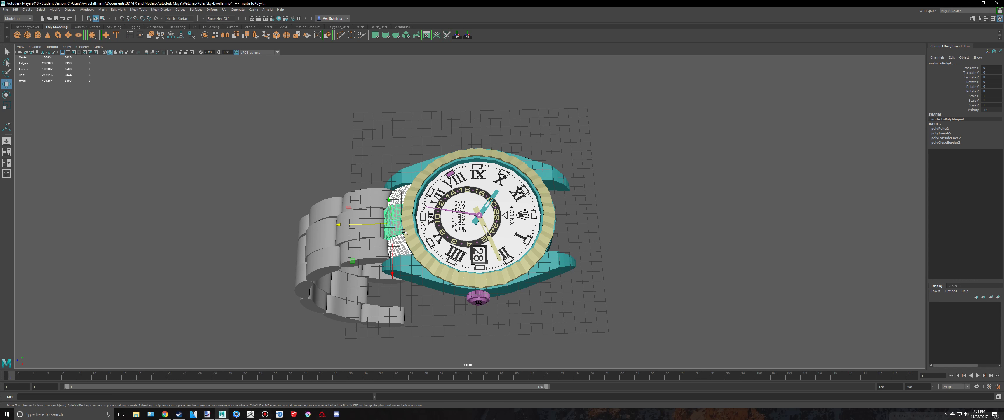
{"action": "left_click", "coordinate": [400, 230], "text": "ctrl"}
{"action": "middle_click_drag", "start_coordinate": [525, 236], "coordinate": [510, 247], "text": "alt"}
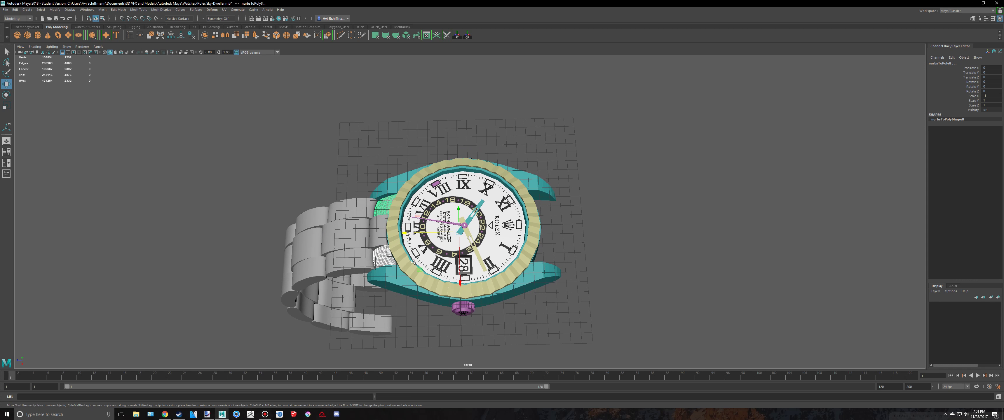
{"action": "key", "text": "ctrl+d"}
{"action": "key", "text": "r"}
{"action": "left_click_drag", "start_coordinate": [510, 230], "coordinate": [399, 233]}
{"action": "left_click", "coordinate": [998, 104]}
{"action": "key", "text": "Return"}
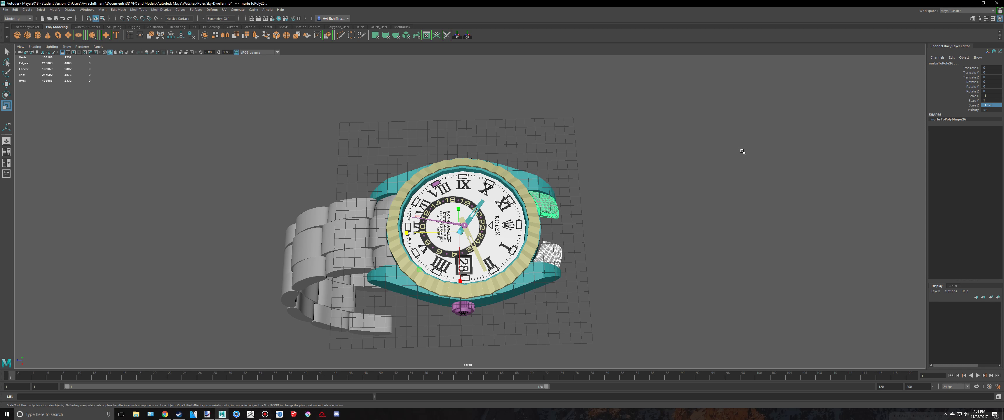
{"action": "left_click_drag", "start_coordinate": [741, 152], "coordinate": [732, 153], "text": "alt"}
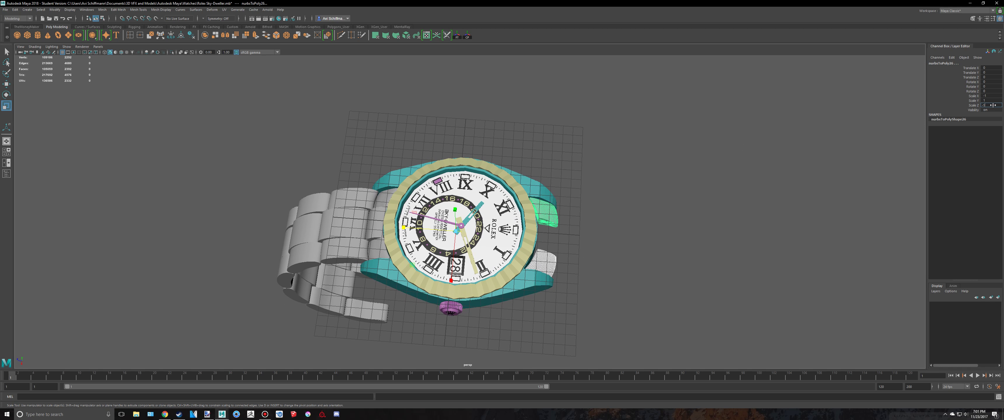
{"action": "key", "text": "Return"}
Delete the mirrored end-link copies on the case's opposite side.
{"action": "left_click_drag", "start_coordinate": [774, 220], "coordinate": [702, 175], "text": "alt"}
{"action": "left_click_drag", "start_coordinate": [401, 193], "coordinate": [406, 222]}
{"action": "key", "text": "Delete"}
Select both outer end links and examine their placement against the watch reference in the top view.
{"action": "scroll", "coordinate": [399, 186], "scroll_direction": "up", "scroll_amount": 3}
{"action": "left_click", "coordinate": [356, 171]}
{"action": "left_click", "coordinate": [329, 230], "text": "shift"}
{"action": "key", "text": "space"}
{"action": "key", "text": "space"}
{"action": "middle_click_drag", "start_coordinate": [432, 261], "coordinate": [460, 404], "text": "alt"}
{"action": "scroll", "coordinate": [481, 242], "scroll_direction": "up", "scroll_amount": 4}
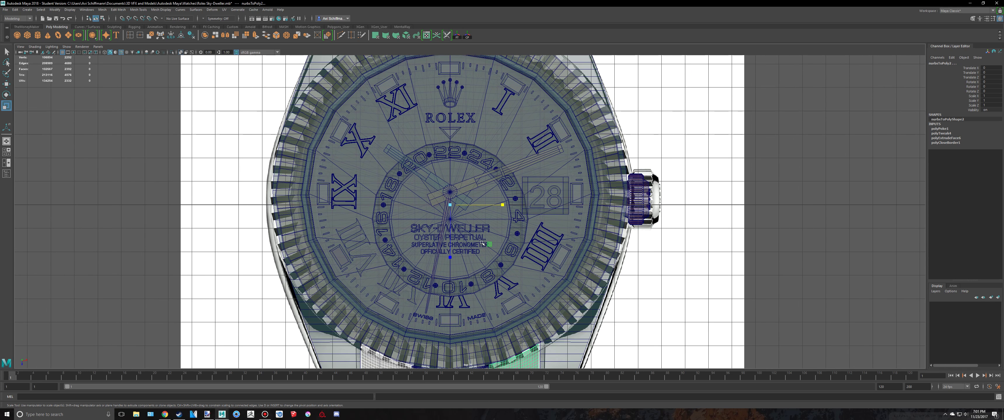
{"action": "key", "text": "w"}
{"action": "scroll", "coordinate": [475, 303], "scroll_direction": "down", "scroll_amount": 3}
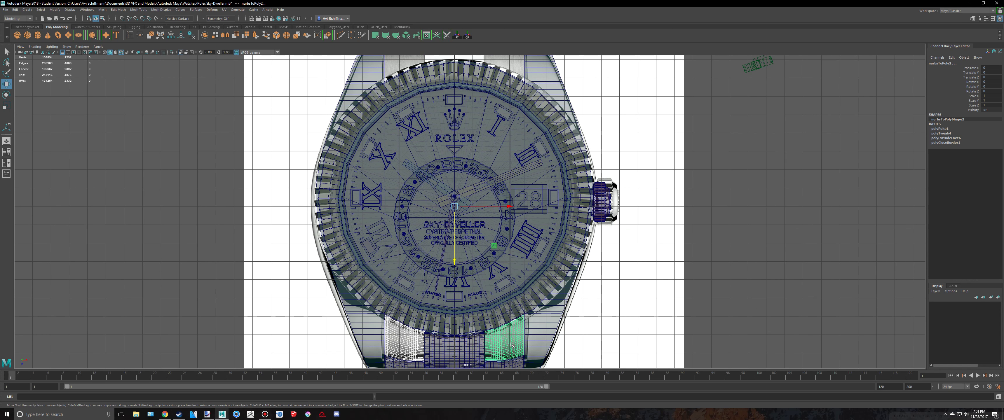
Duplicate the two outer end links and mirror the copies to the case's opposite side with a negative Z scale of about -1.15.
{"action": "left_click", "coordinate": [503, 332]}
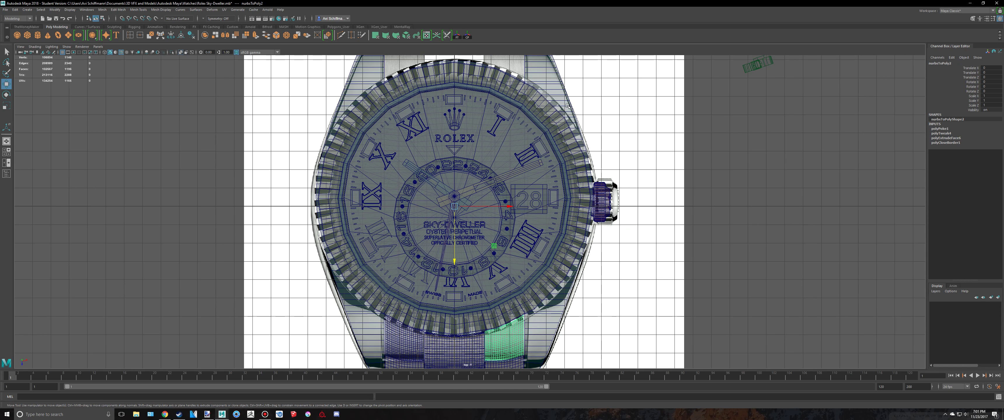
{"action": "key", "text": "space"}
{"action": "key", "text": "space"}
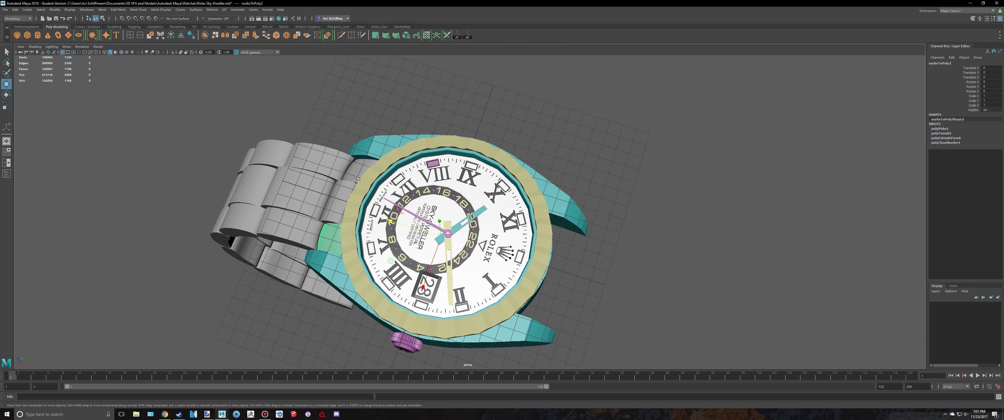
{"action": "scroll", "coordinate": [353, 210], "scroll_direction": "up", "scroll_amount": 3}
{"action": "left_click_drag", "start_coordinate": [353, 210], "coordinate": [409, 170], "text": "alt"}
{"action": "left_click", "coordinate": [321, 228], "text": "shift"}
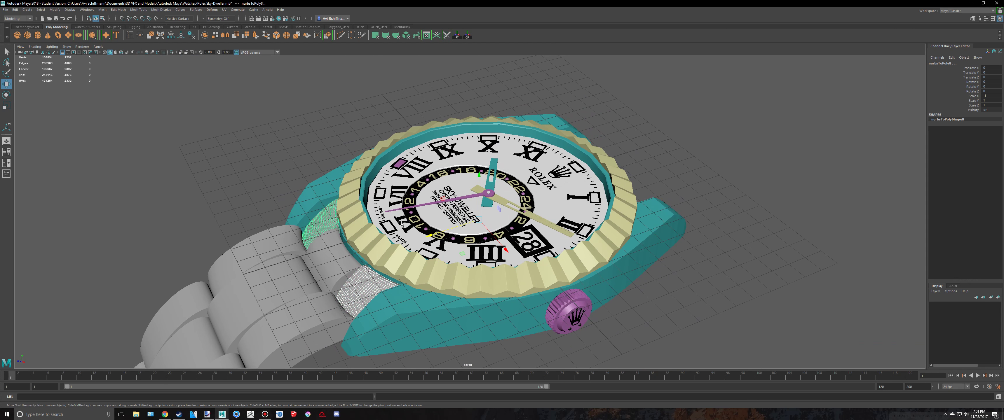
{"action": "left_click_drag", "start_coordinate": [400, 222], "coordinate": [410, 245], "text": "alt"}
{"action": "key", "text": "r"}
{"action": "left_click_drag", "start_coordinate": [469, 277], "coordinate": [380, 233]}
{"action": "key", "text": "ctrl+z"}
{"action": "scroll", "coordinate": [531, 247], "scroll_direction": "up", "scroll_amount": 4}
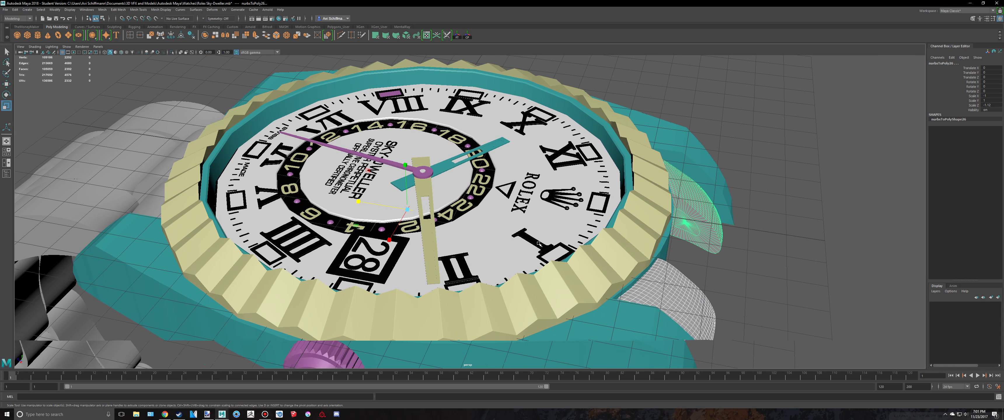
{"action": "left_click_drag", "start_coordinate": [368, 203], "coordinate": [354, 176]}
{"action": "left_click", "coordinate": [347, 167]}
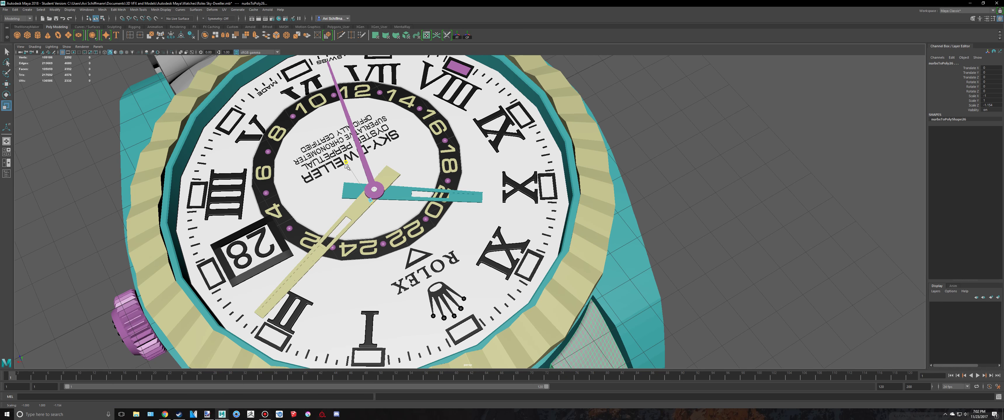
Examine how the mirrored end links sit between the lugs and against the bezel on the case's opposite side.
{"action": "scroll", "coordinate": [347, 167], "scroll_direction": "down", "scroll_amount": 4}
{"action": "left_click_drag", "start_coordinate": [418, 183], "coordinate": [460, 212], "text": "alt"}
{"action": "left_click", "coordinate": [629, 213]}
{"action": "scroll", "coordinate": [597, 203], "scroll_direction": "down", "scroll_amount": 5}
{"action": "middle_click_drag", "start_coordinate": [517, 167], "coordinate": [516, 178], "text": "alt"}
{"action": "left_click_drag", "start_coordinate": [515, 178], "coordinate": [545, 323], "text": "alt"}
{"action": "middle_click_drag", "start_coordinate": [546, 323], "coordinate": [546, 146], "text": "alt"}
{"action": "scroll", "coordinate": [483, 217], "scroll_direction": "up", "scroll_amount": 4}
Center the pivot of the mirrored end link on the side away from the crown.
{"action": "left_click", "coordinate": [432, 184]}
{"action": "scroll", "coordinate": [429, 182], "scroll_direction": "up", "scroll_amount": 7}
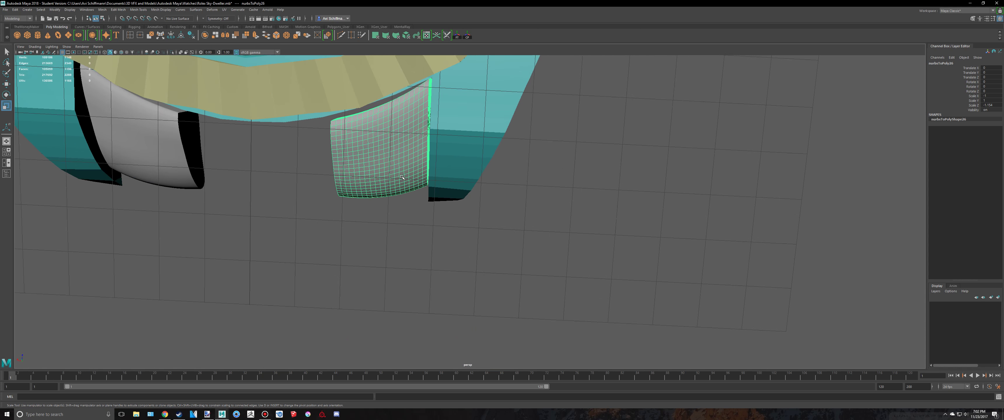
{"action": "left_click_drag", "start_coordinate": [403, 175], "coordinate": [344, 225], "text": "alt"}
{"action": "key", "text": "e"}
{"action": "middle_click_drag", "start_coordinate": [345, 226], "coordinate": [476, 263], "text": "alt"}
{"action": "scroll", "coordinate": [473, 268], "scroll_direction": "down", "scroll_amount": 6}
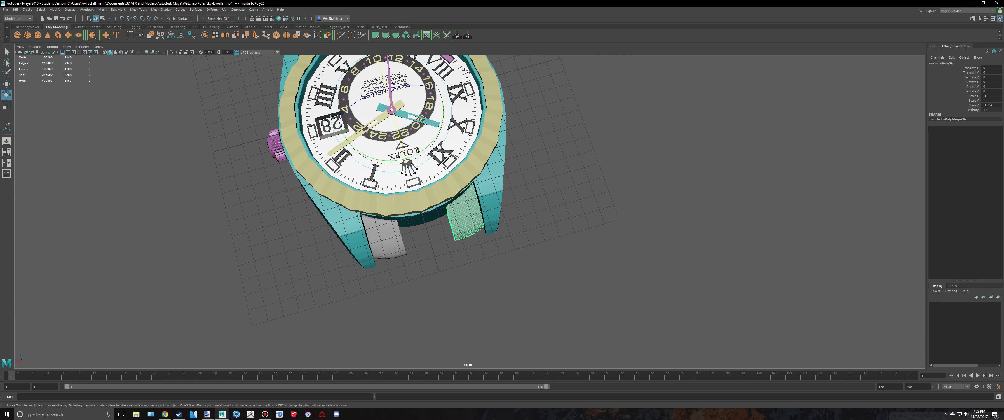
{"action": "left_click", "coordinate": [468, 37]}
{"action": "scroll", "coordinate": [485, 220], "scroll_direction": "up", "scroll_amount": 8}
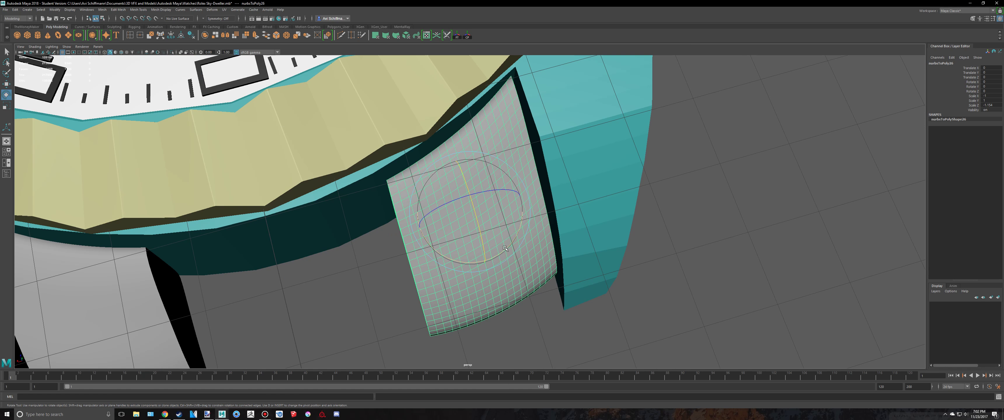
Try to rotate the mirrored end link away from the crown and move it to follow the bezel's curve.
{"action": "left_click_drag", "start_coordinate": [505, 248], "coordinate": [503, 250]}
{"action": "scroll", "coordinate": [501, 246], "scroll_direction": "down", "scroll_amount": 4}
{"action": "left_click_drag", "start_coordinate": [478, 166], "coordinate": [472, 187], "text": "alt"}
{"action": "key", "text": "w"}
{"action": "left_click_drag", "start_coordinate": [457, 159], "coordinate": [457, 173]}
{"action": "key", "text": "ctrl+z"}
{"action": "key", "text": "ctrl+z"}
Center the pivot of the mirrored end link on the crown side.
{"action": "left_click", "coordinate": [243, 296]}
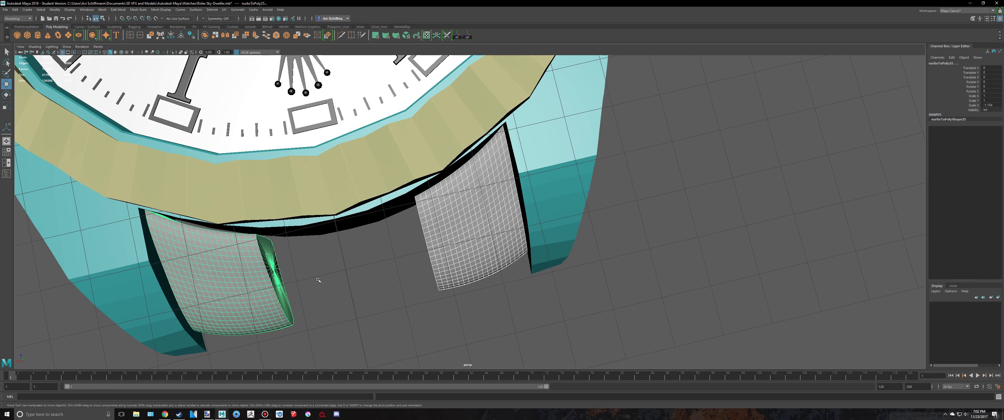
{"action": "key", "text": "e"}
{"action": "key", "text": "r"}
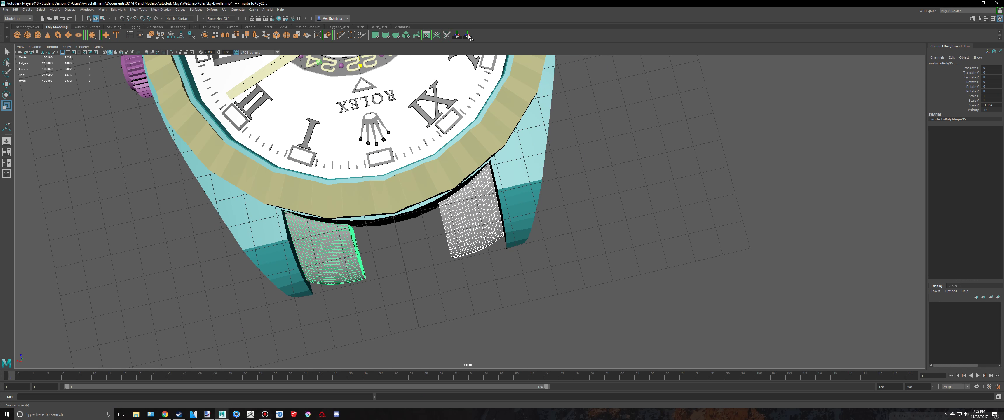
{"action": "key", "text": "e"}
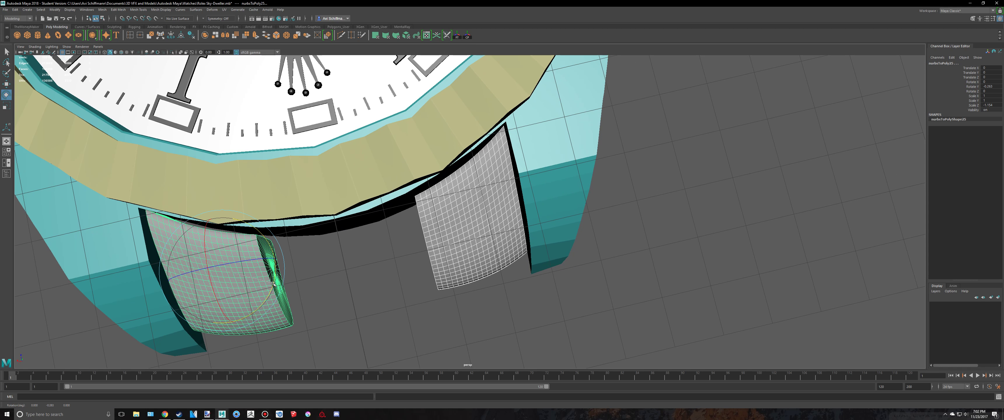
Try small rotations and a shift of the mirrored end link opposite the crown to align it with the lug.
{"action": "left_click", "coordinate": [443, 227]}
{"action": "scroll", "coordinate": [443, 226], "scroll_direction": "up", "scroll_amount": 2}
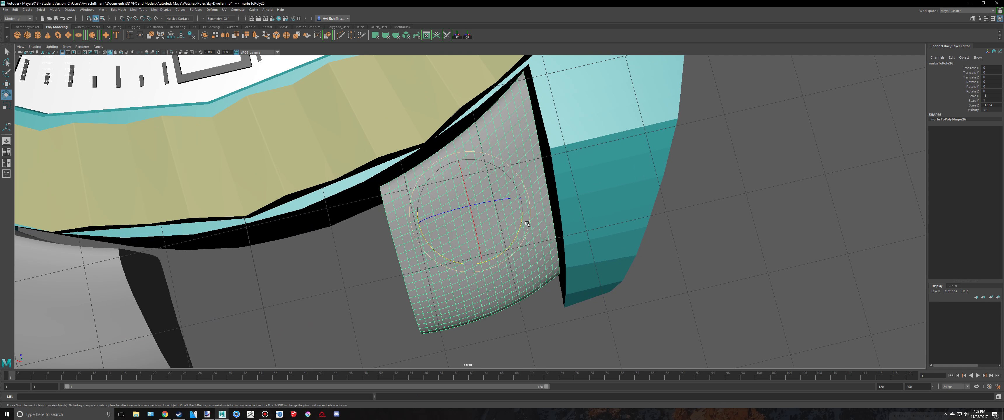
{"action": "left_click_drag", "start_coordinate": [521, 225], "coordinate": [521, 226]}
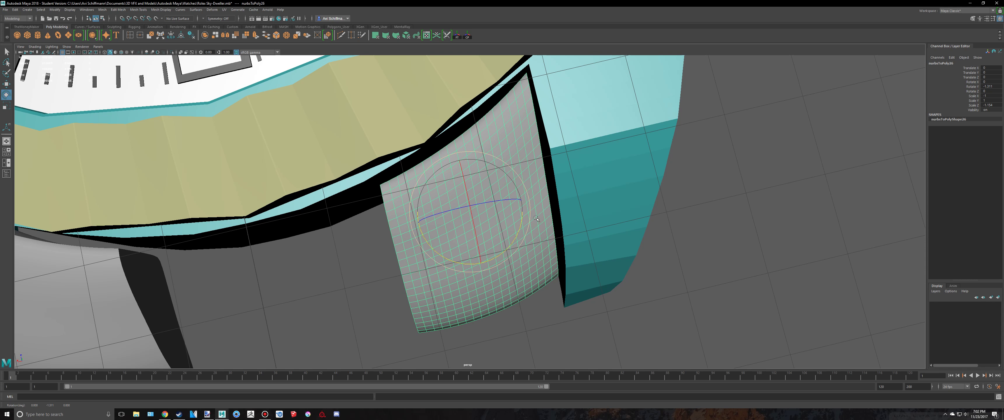
{"action": "key", "text": "ctrl+z"}
{"action": "left_click_drag", "start_coordinate": [511, 257], "coordinate": [509, 259]}
{"action": "key", "text": "w"}
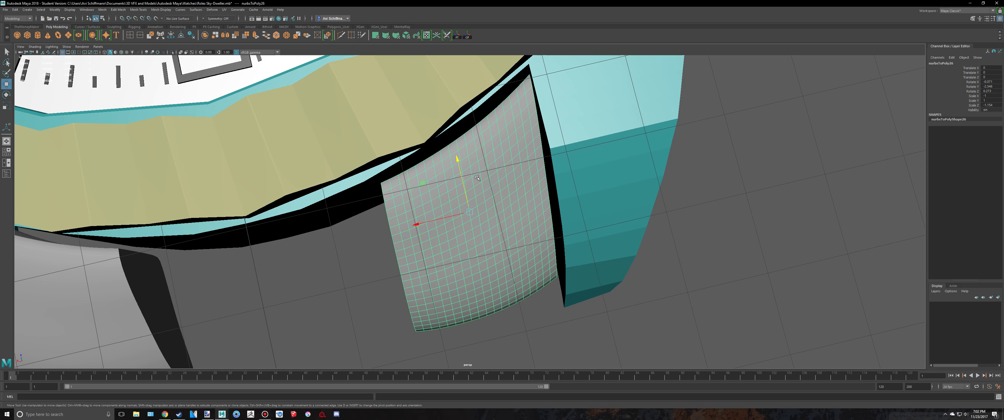
{"action": "mouse_move", "coordinate": [456, 159]}
{"action": "left_mouse_down"}
{"action": "mouse_move", "coordinate": [456, 150]}
{"action": "mouse_move", "coordinate": [458, 158]}
{"action": "left_mouse_up"}
{"action": "key", "text": "ctrl+z"}
{"action": "key", "text": "ctrl+z"}
Restore the selection of both mirrored end links and move them about 0.12 along Z toward the bezel.
{"action": "scroll", "coordinate": [465, 198], "scroll_direction": "up", "scroll_amount": 1}
{"action": "scroll", "coordinate": [464, 198], "scroll_direction": "down", "scroll_amount": 4}
{"action": "left_click_drag", "start_coordinate": [463, 197], "coordinate": [471, 165], "text": "alt"}
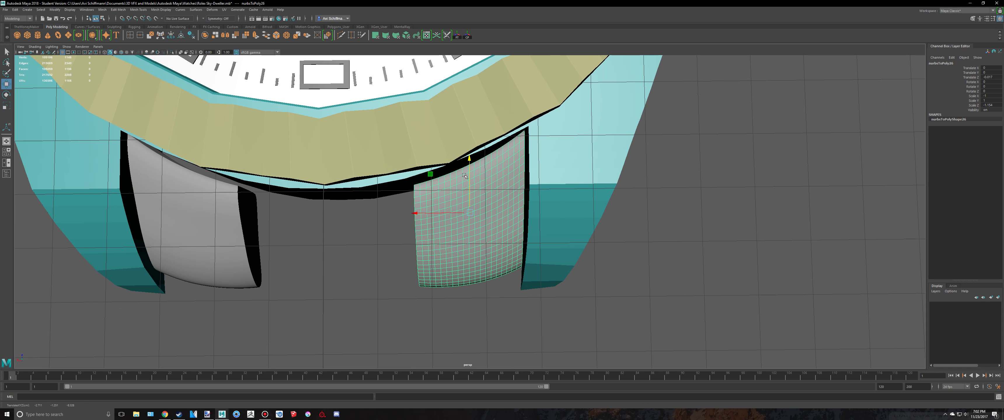
{"action": "scroll", "coordinate": [460, 184], "scroll_direction": "down", "scroll_amount": 3}
{"action": "key", "text": "ctrl+z"}
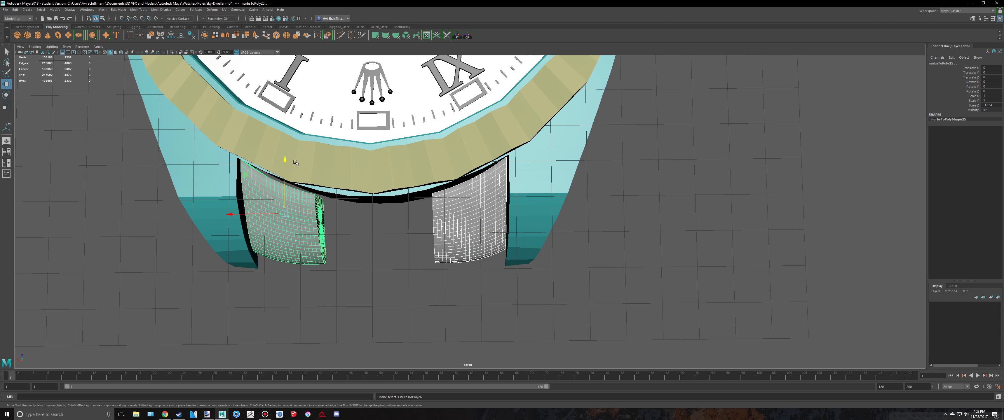
{"action": "scroll", "coordinate": [217, 145], "scroll_direction": "up", "scroll_amount": 3}
{"action": "left_click_drag", "start_coordinate": [132, 160], "coordinate": [132, 152]}
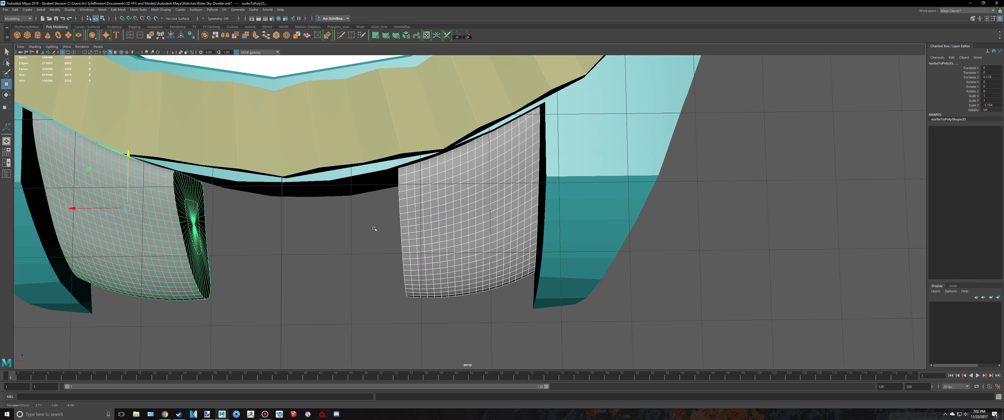
Rotate the mirrored end link opposite the crown to about -2.5 on Y and nudge it along Z to fit the lug.
{"action": "left_click", "coordinate": [441, 234]}
{"action": "key", "text": "e"}
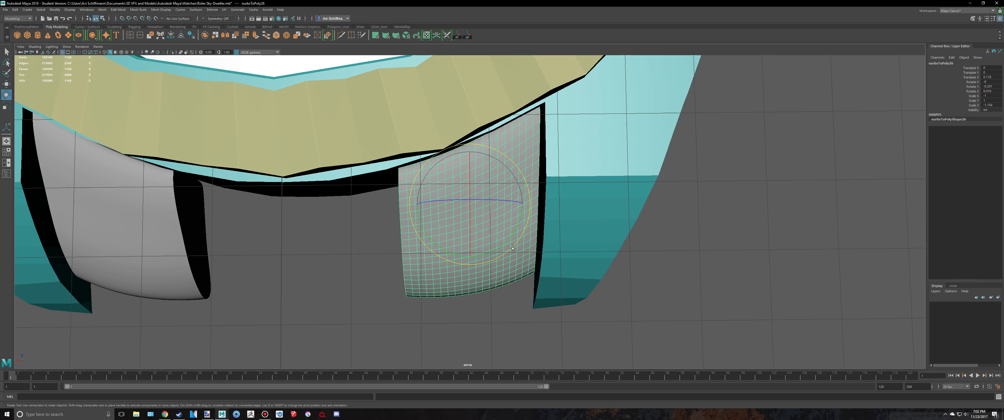
{"action": "left_click_drag", "start_coordinate": [511, 248], "coordinate": [511, 250]}
{"action": "key", "text": "w"}
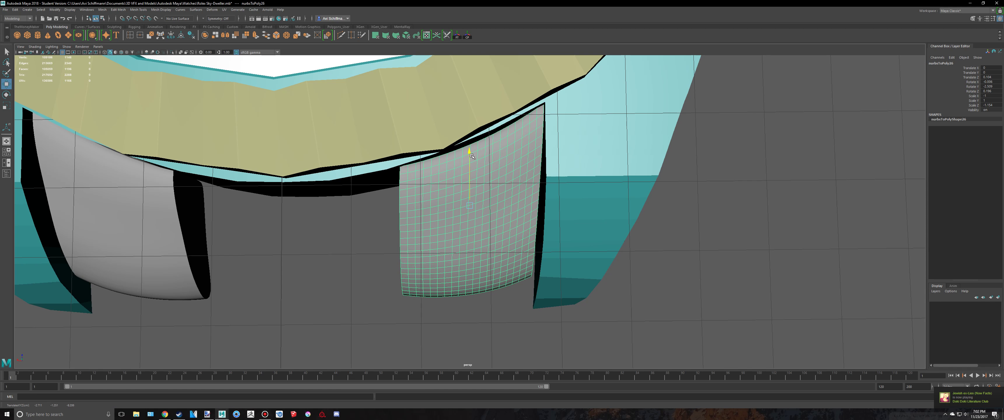
Rotate the crown-side mirrored end link slightly so its outer edge follows the lug.
{"action": "left_click", "coordinate": [206, 230]}
{"action": "middle_click_drag", "start_coordinate": [268, 241], "coordinate": [437, 255], "text": "alt"}
{"action": "key", "text": "e"}
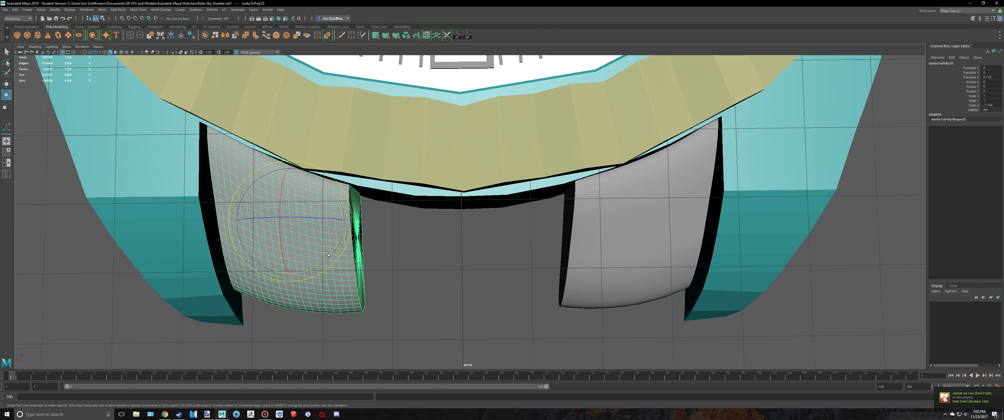
{"action": "left_click_drag", "start_coordinate": [348, 248], "coordinate": [349, 246]}
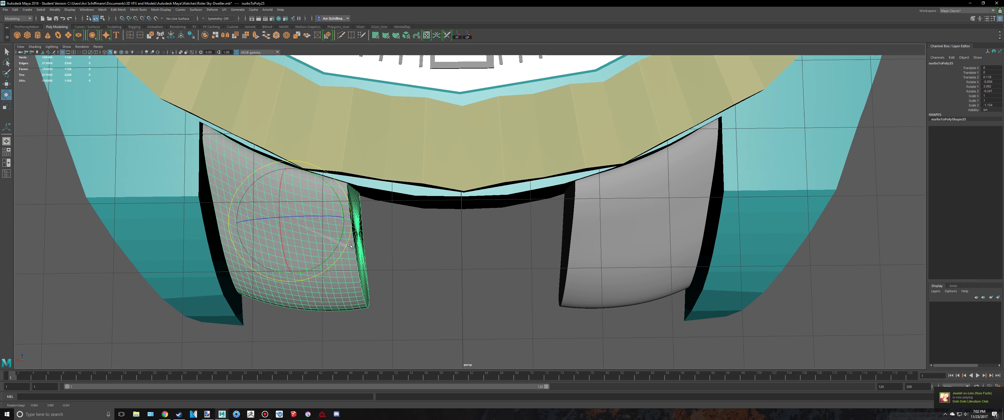
Nudge both mirrored end links along Z against the bezel, deselect them and save the scene.
{"action": "left_click", "coordinate": [613, 264]}
{"action": "key", "text": "w"}
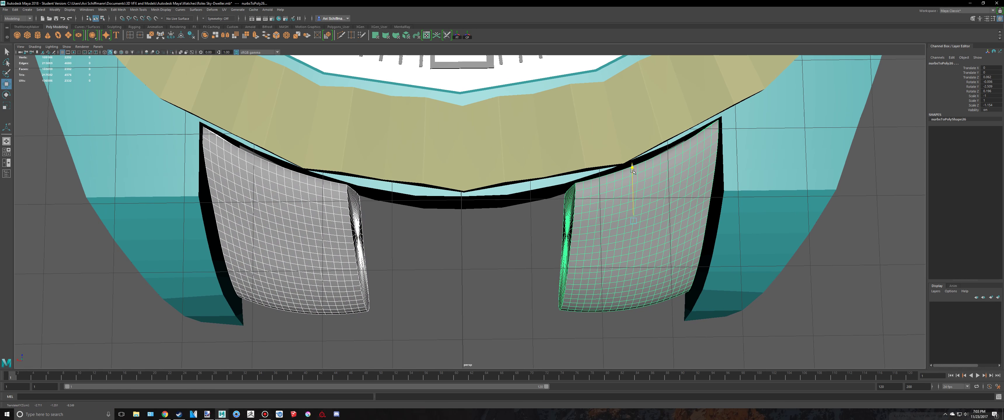
{"action": "left_click", "coordinate": [497, 267]}
{"action": "key", "text": "q"}
{"action": "scroll", "coordinate": [495, 250], "scroll_direction": "down", "scroll_amount": 6}
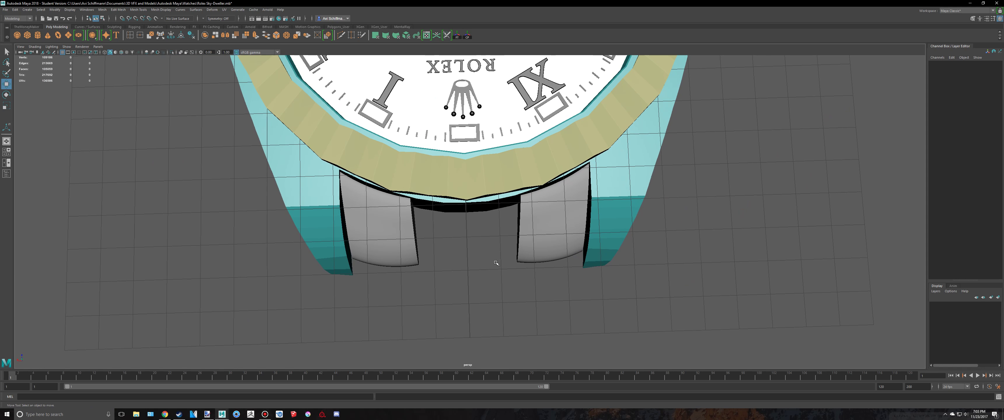
{"action": "key", "text": "ctrl+s"}
{"action": "left_click", "coordinate": [489, 212]}
Duplicate the middle end link and mirror the copy to the case's opposite side with a negative Z scale of about -1.12.
{"action": "key", "text": "w"}
{"action": "scroll", "coordinate": [469, 218], "scroll_direction": "down", "scroll_amount": 5}
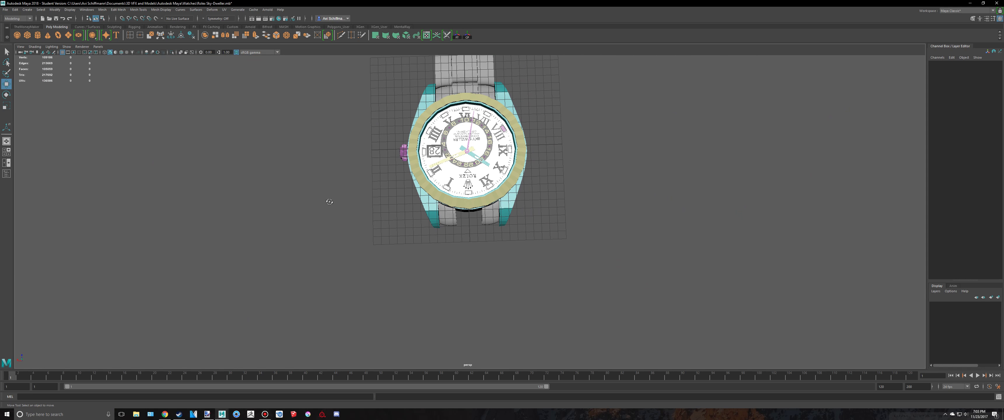
{"action": "left_click_drag", "start_coordinate": [332, 200], "coordinate": [375, 198], "text": "alt"}
{"action": "left_click", "coordinate": [340, 217]}
{"action": "key", "text": "space"}
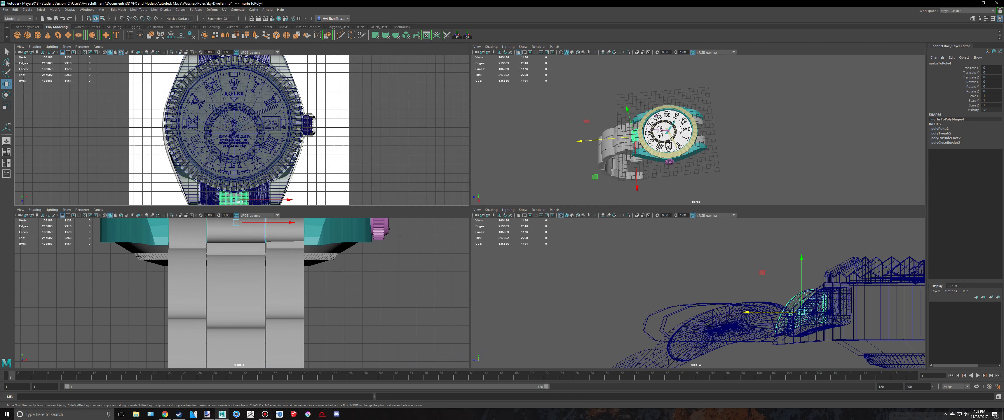
{"action": "key", "text": "space"}
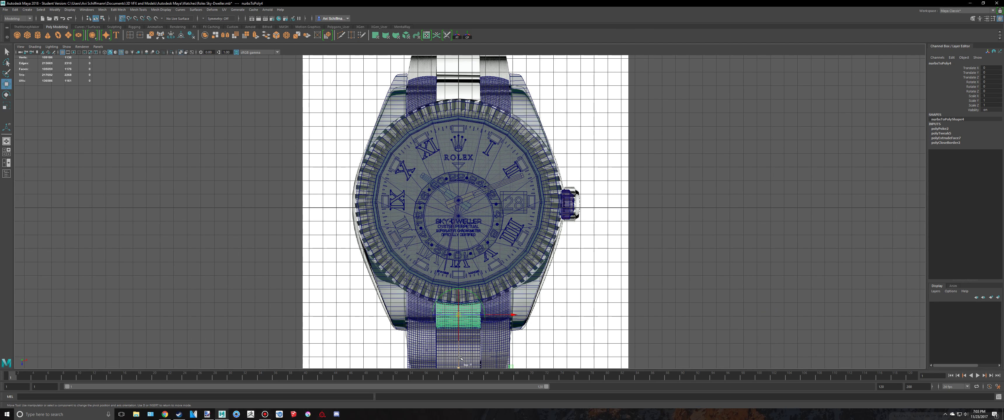
{"action": "scroll", "coordinate": [468, 204], "scroll_direction": "down", "scroll_amount": 2}
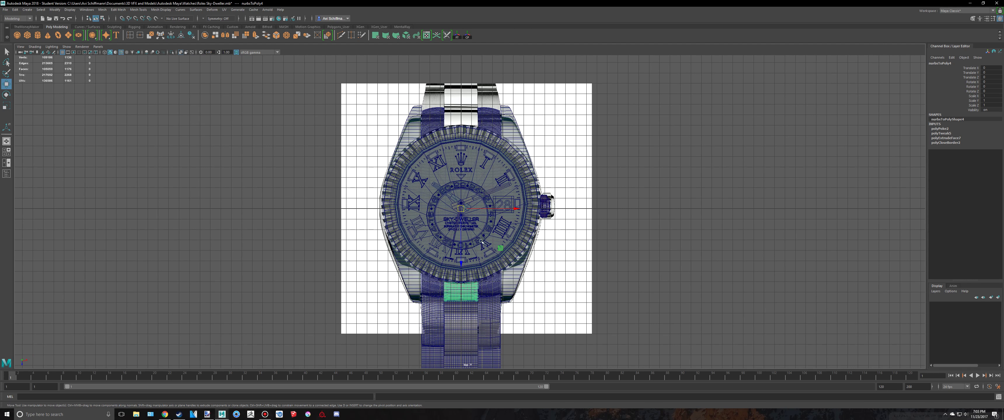
{"action": "left_click", "coordinate": [470, 321]}
{"action": "left_click_drag", "start_coordinate": [462, 266], "coordinate": [464, 187]}
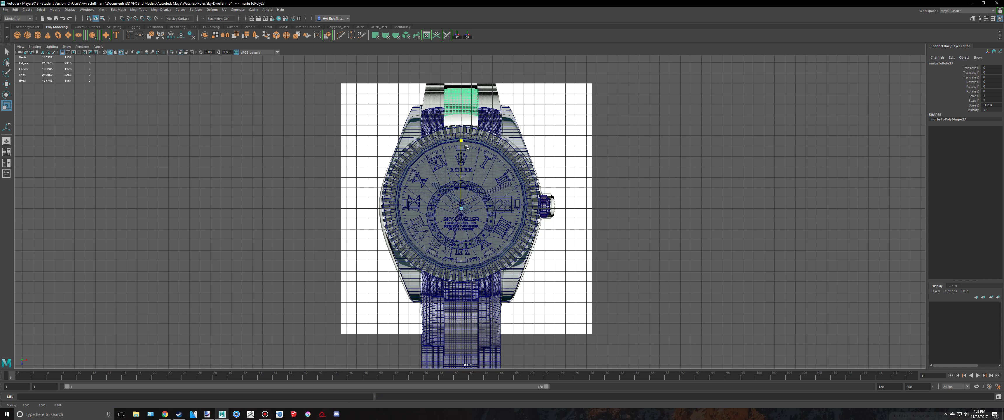
{"action": "key", "text": "space"}
{"action": "key", "text": "space"}
{"action": "key", "text": "f"}
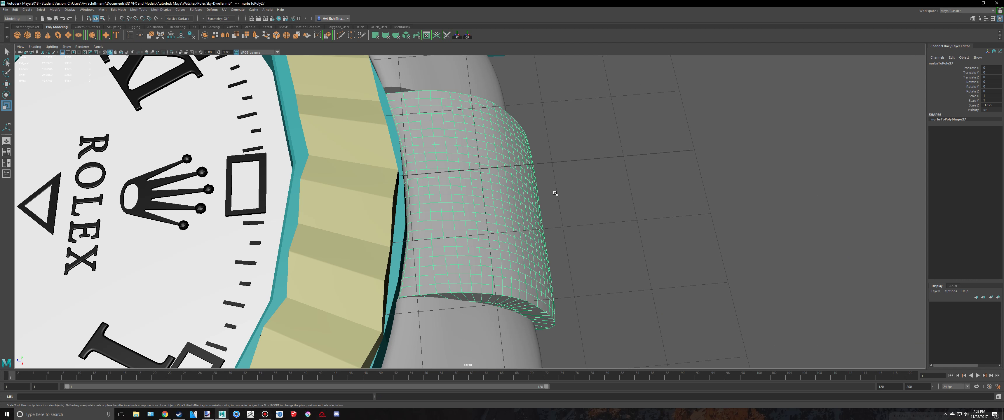
Check the mirrored middle end link's fit between the outer links, deselect it and save the scene.
{"action": "scroll", "coordinate": [468, 225], "scroll_direction": "down", "scroll_amount": 5}
{"action": "scroll", "coordinate": [304, 234], "scroll_direction": "up", "scroll_amount": 5}
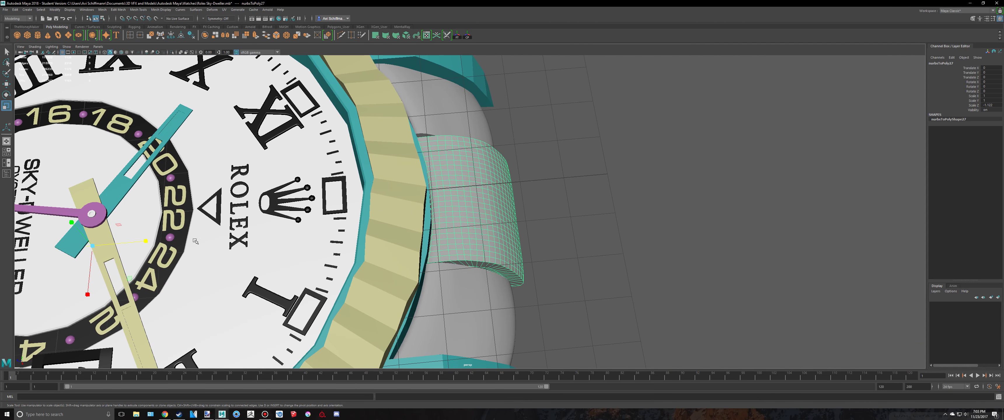
{"action": "left_click_drag", "start_coordinate": [83, 246], "coordinate": [83, 246]}
{"action": "mouse_move", "coordinate": [184, 230]}
{"action": "left_mouse_down", "text": "alt"}
{"action": "mouse_move", "coordinate": [166, 232]}
{"action": "mouse_move", "coordinate": [179, 232]}
{"action": "left_mouse_up", "text": "alt"}
{"action": "scroll", "coordinate": [534, 224], "scroll_direction": "down", "scroll_amount": 7}
{"action": "left_click", "coordinate": [549, 231]}
{"action": "scroll", "coordinate": [345, 269], "scroll_direction": "down", "scroll_amount": 5}
{"action": "key", "text": "q"}
{"action": "left_click_drag", "start_coordinate": [345, 268], "coordinate": [464, 211], "text": "alt"}
{"action": "key", "text": "ctrl+s"}
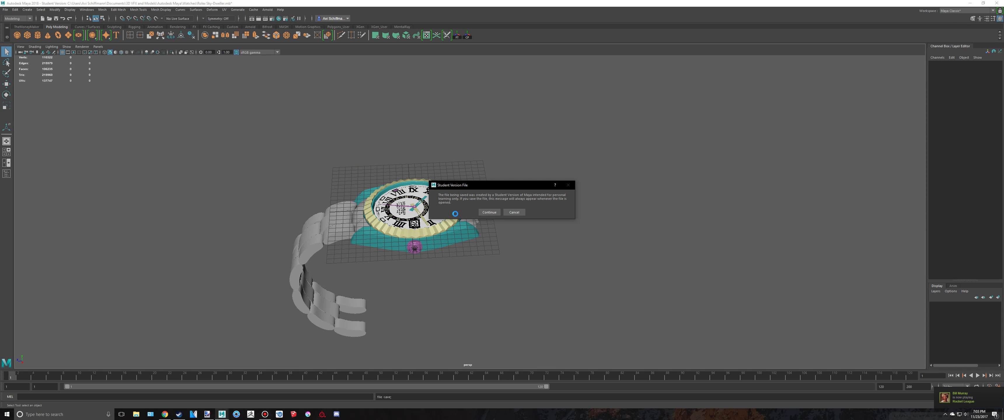
{"action": "left_click", "coordinate": [485, 213]}
Select the bent bracelet and move its pivot in the top view to the watch case's center.
{"action": "key", "text": "r"}
{"action": "left_click", "coordinate": [319, 229]}
{"action": "key", "text": "space"}
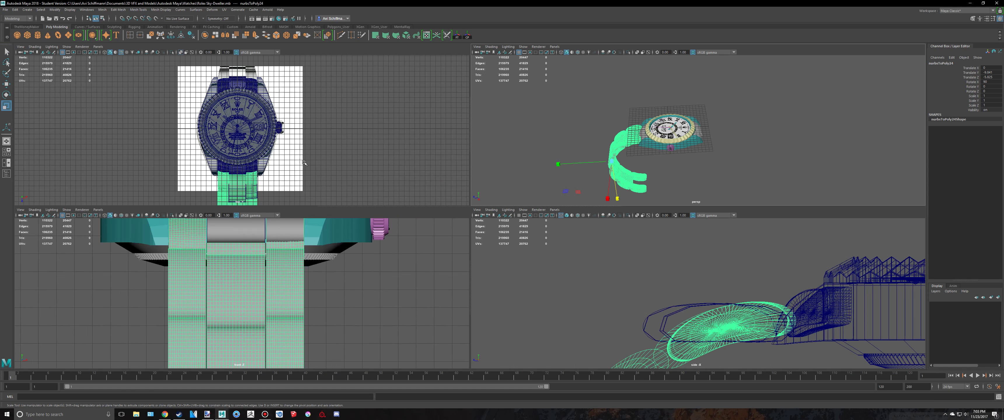
{"action": "key", "text": "space"}
{"action": "scroll", "coordinate": [352, 181], "scroll_direction": "down", "scroll_amount": 3}
{"action": "key", "text": "d"}
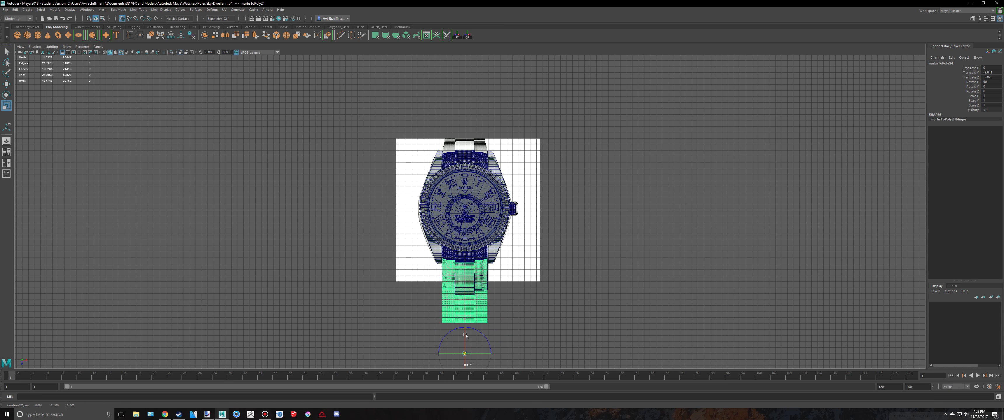
Mirror the copied bracelet half to the case's opposite side with a negative Y scale of about -1.15 and deselect it.
{"action": "key", "text": "space"}
{"action": "key", "text": "space"}
{"action": "key", "text": "w"}
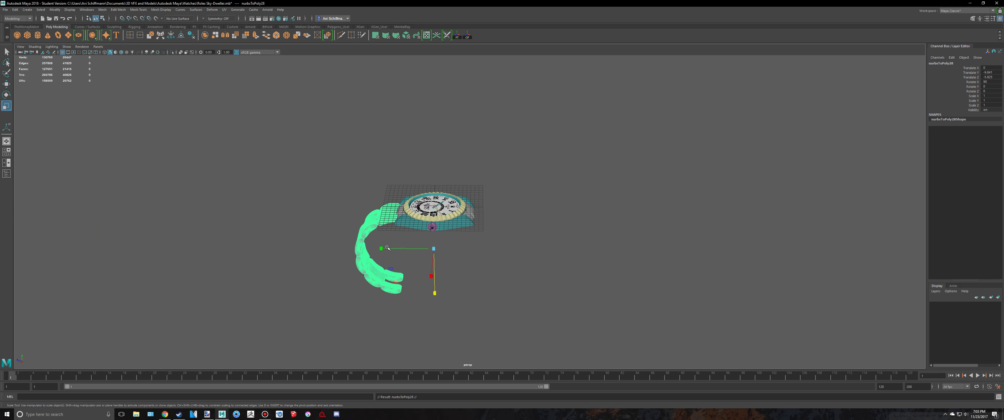
{"action": "left_click_drag", "start_coordinate": [386, 248], "coordinate": [407, 250]}
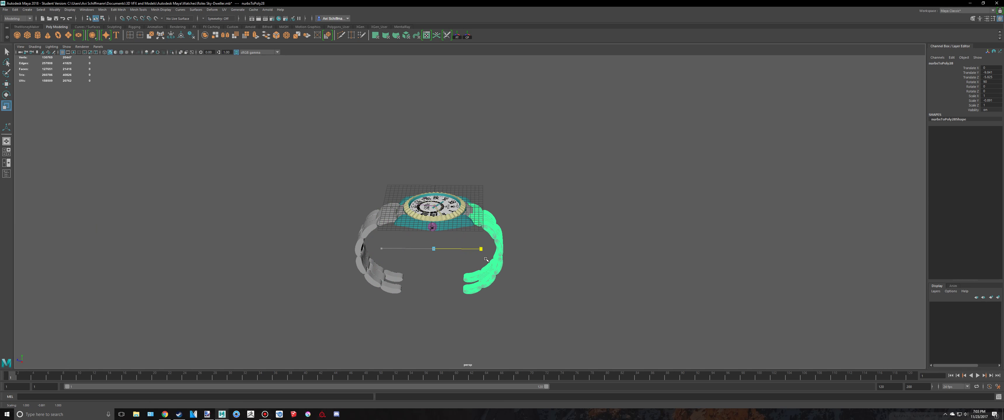
{"action": "scroll", "coordinate": [517, 250], "scroll_direction": "up", "scroll_amount": 8}
{"action": "left_click_drag", "start_coordinate": [332, 252], "coordinate": [302, 237], "text": "alt"}
{"action": "scroll", "coordinate": [287, 298], "scroll_direction": "up", "scroll_amount": 4}
{"action": "scroll", "coordinate": [303, 236], "scroll_direction": "down", "scroll_amount": 3}
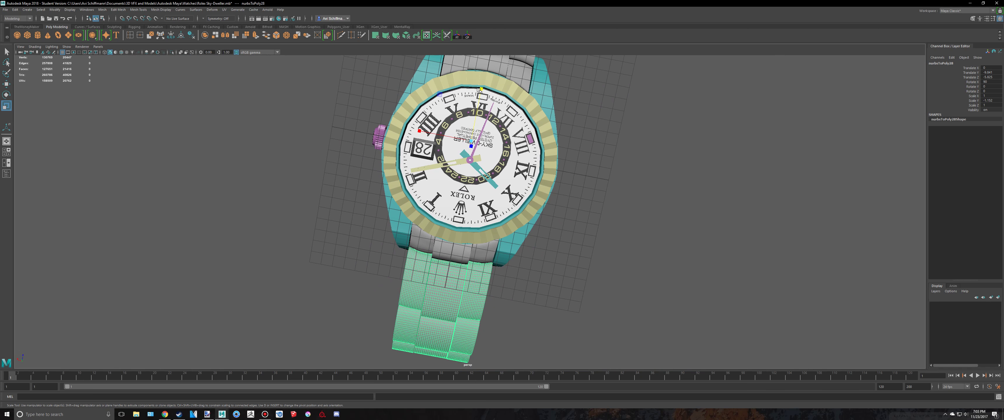
{"action": "left_click", "coordinate": [659, 191]}
{"action": "scroll", "coordinate": [624, 212], "scroll_direction": "down", "scroll_amount": 4}
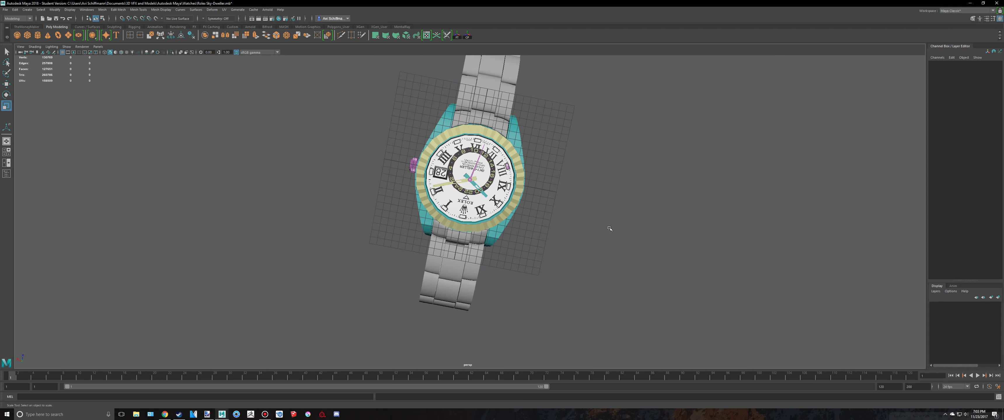
Fine-tune the mirrored bracelet half's Y scale to about -1.149 against the end links, deselect it and save the scene.
{"action": "left_click_drag", "start_coordinate": [600, 226], "coordinate": [570, 225], "text": "alt"}
{"action": "scroll", "coordinate": [571, 225], "scroll_direction": "up", "scroll_amount": 5}
{"action": "left_click", "coordinate": [572, 226]}
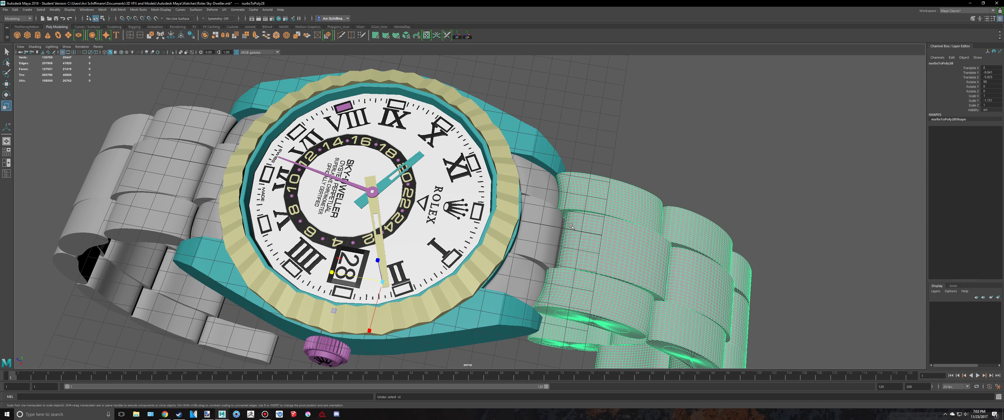
{"action": "left_click_drag", "start_coordinate": [340, 274], "coordinate": [340, 273]}
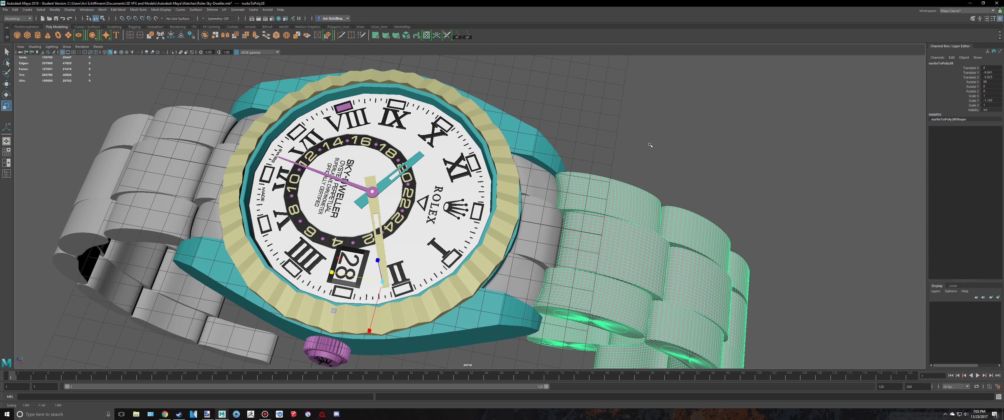
{"action": "left_click", "coordinate": [658, 143]}
{"action": "scroll", "coordinate": [659, 143], "scroll_direction": "down", "scroll_amount": 5}
{"action": "left_click_drag", "start_coordinate": [658, 143], "coordinate": [663, 115], "text": "alt"}
{"action": "scroll", "coordinate": [662, 119], "scroll_direction": "down", "scroll_amount": 8}
{"action": "left_click_drag", "start_coordinate": [634, 149], "coordinate": [621, 155], "text": "alt"}
{"action": "key", "text": "ctrl+s"}
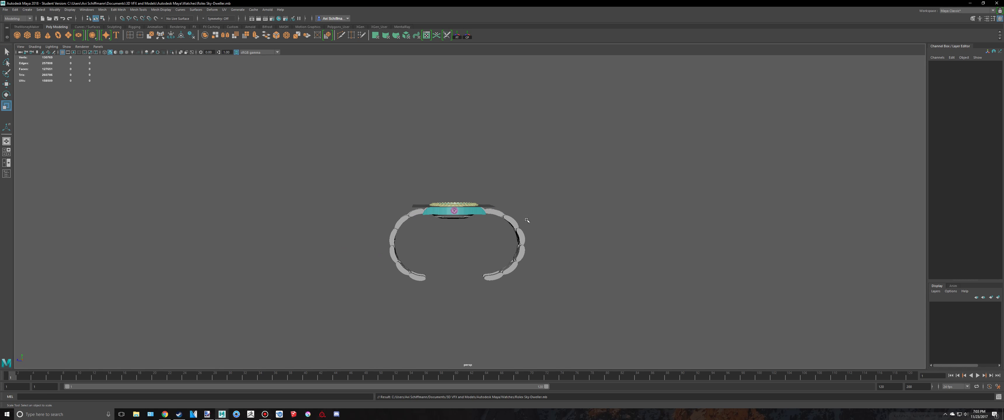
Switch to Chrome, browse the Rolex Sky-Dweller image results for bracelet references and open the two-tone Sky-Dweller photo.
{"action": "scroll", "coordinate": [528, 220], "scroll_direction": "down", "scroll_amount": 3}
{"action": "left_click_drag", "start_coordinate": [527, 218], "coordinate": [515, 240], "text": "alt"}
{"action": "scroll", "coordinate": [515, 240], "scroll_direction": "up", "scroll_amount": 5}
{"action": "key", "text": "alt+Tab"}
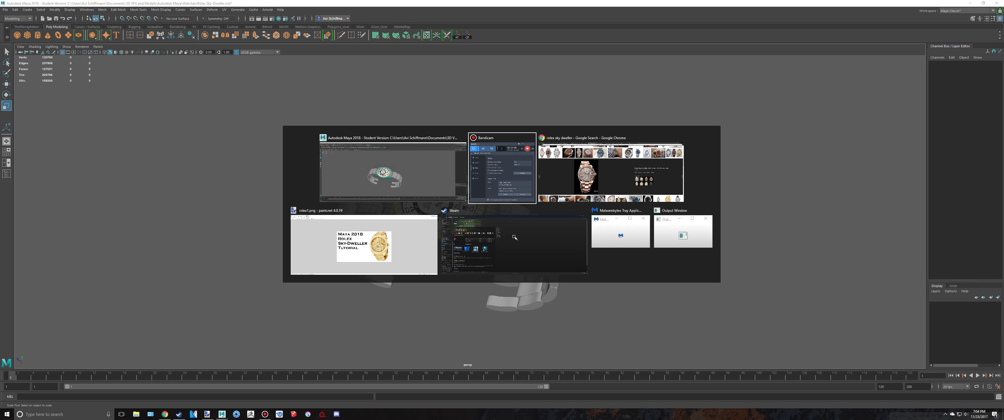
{"action": "key", "text": "alt+Tab"}
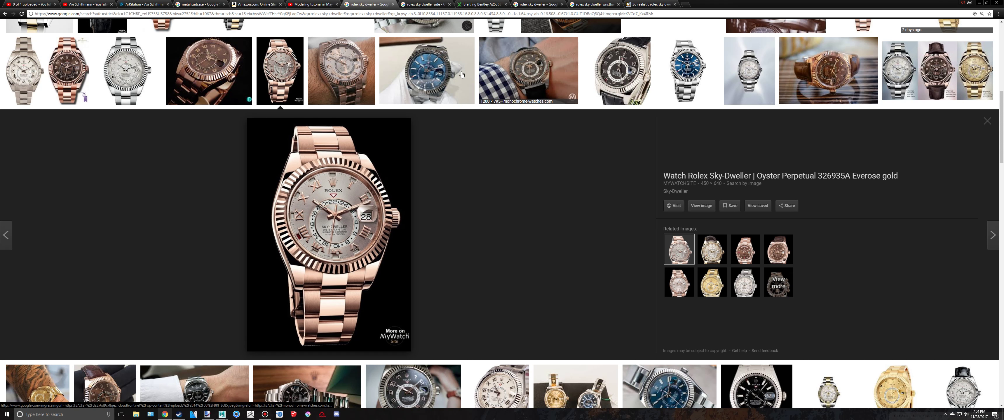
{"action": "scroll", "coordinate": [247, 86], "scroll_direction": "up", "scroll_amount": 10}
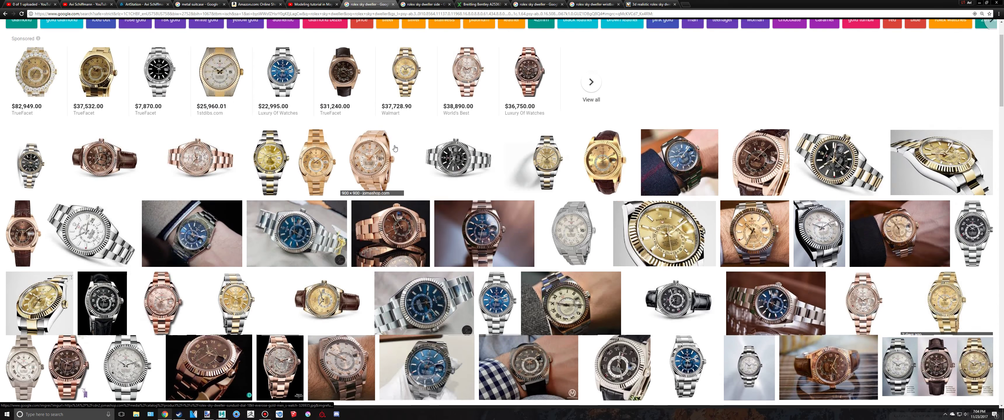
{"action": "scroll", "coordinate": [165, 264], "scroll_direction": "down", "scroll_amount": 15}
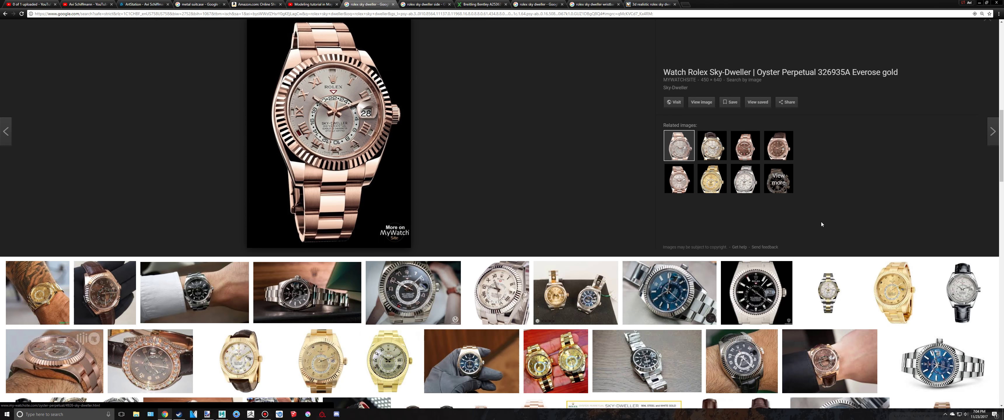
{"action": "scroll", "coordinate": [791, 238], "scroll_direction": "down", "scroll_amount": 20}
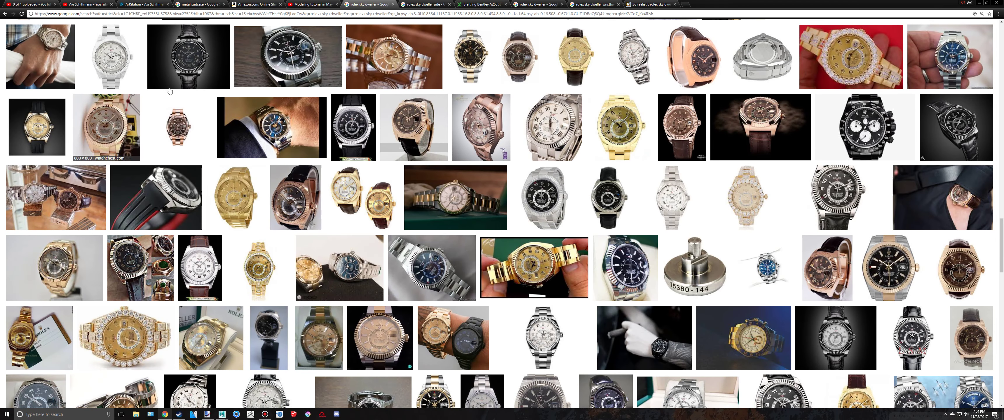
{"action": "left_click", "coordinate": [392, 72]}
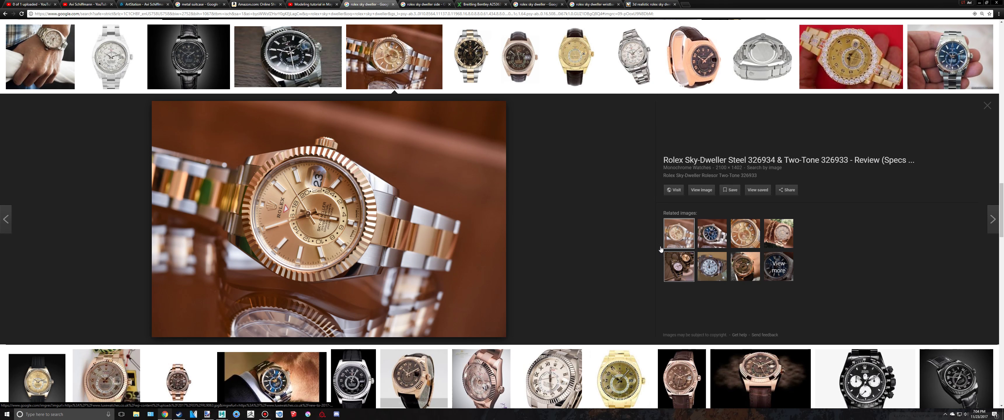
Search Google Images for "rolex sky dweller wristband" and open the RUBBER B watch band picture.
{"action": "scroll", "coordinate": [618, 231], "scroll_direction": "up", "scroll_amount": 20}
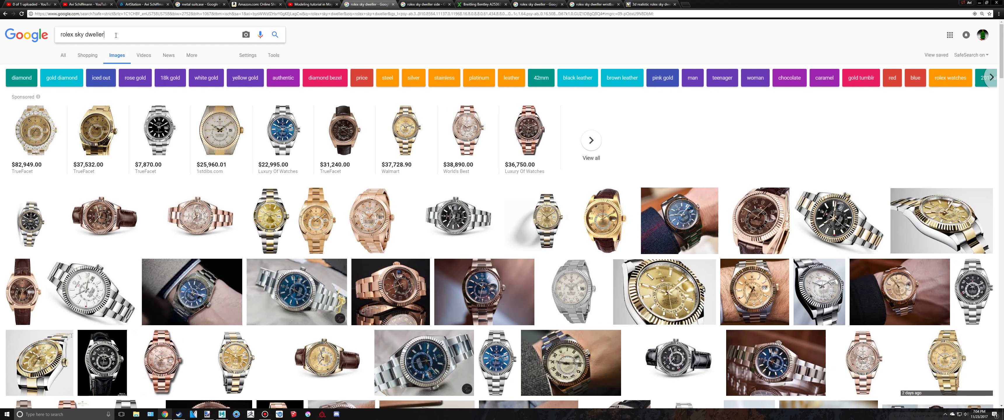
{"action": "left_click", "coordinate": [116, 35]}
{"action": "type", "text": "wristband"}
{"action": "key", "text": "Return"}
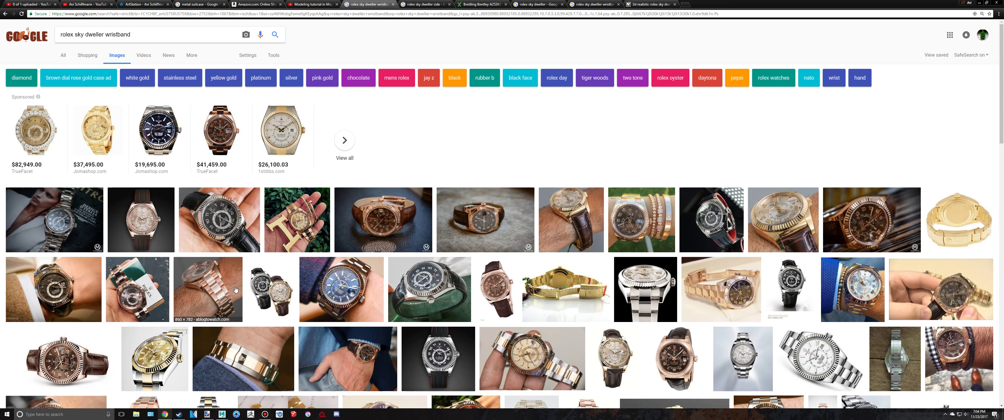
{"action": "scroll", "coordinate": [239, 277], "scroll_direction": "down", "scroll_amount": 10}
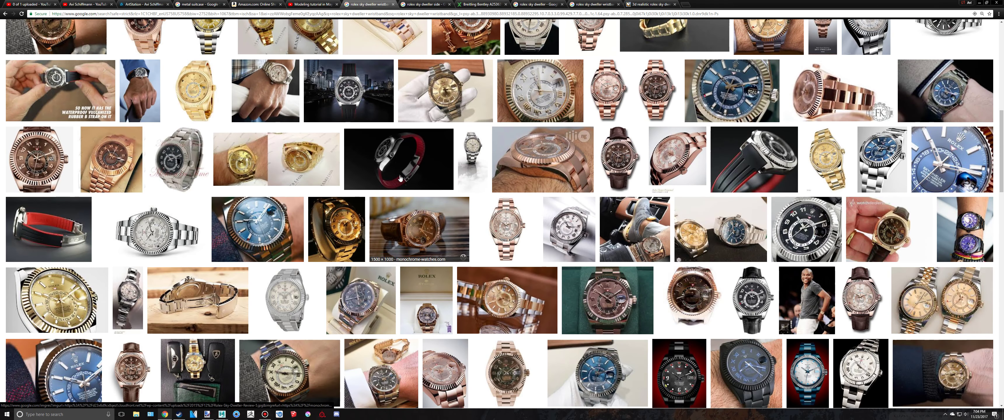
{"action": "left_click", "coordinate": [400, 179]}
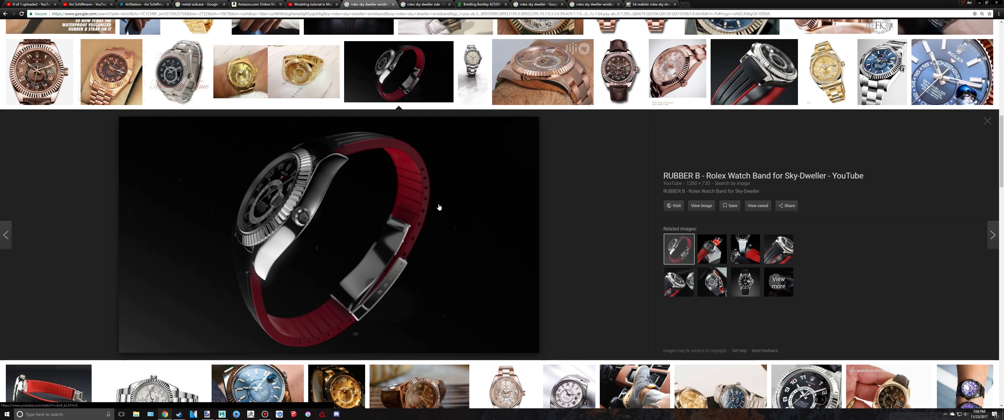
Switch to Maya, try rotating the mirrored bracelet half and moving it toward the case, and undo both changes.
{"action": "key", "text": "alt+Tab"}
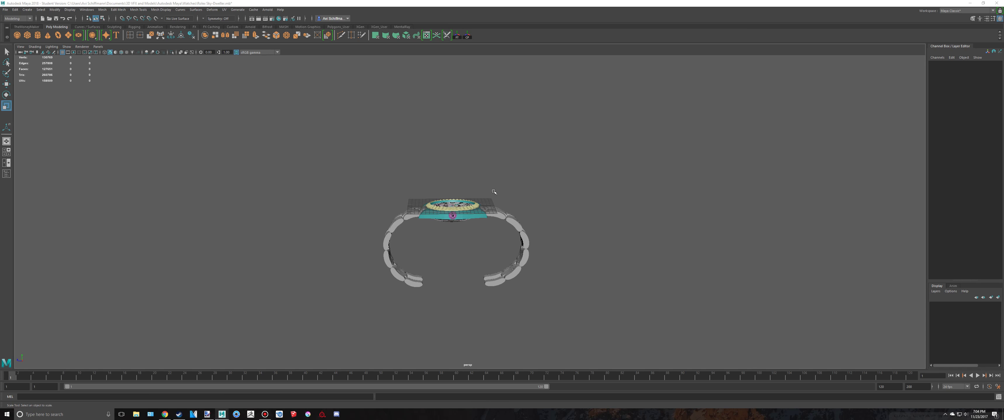
{"action": "key", "text": "alt+Tab"}
{"action": "key", "text": "alt+Tab"}
{"action": "left_click_drag", "start_coordinate": [529, 211], "coordinate": [542, 265], "text": "alt"}
{"action": "scroll", "coordinate": [531, 209], "scroll_direction": "up", "scroll_amount": 4}
{"action": "left_click", "coordinate": [548, 230]}
{"action": "scroll", "coordinate": [472, 246], "scroll_direction": "up", "scroll_amount": 4}
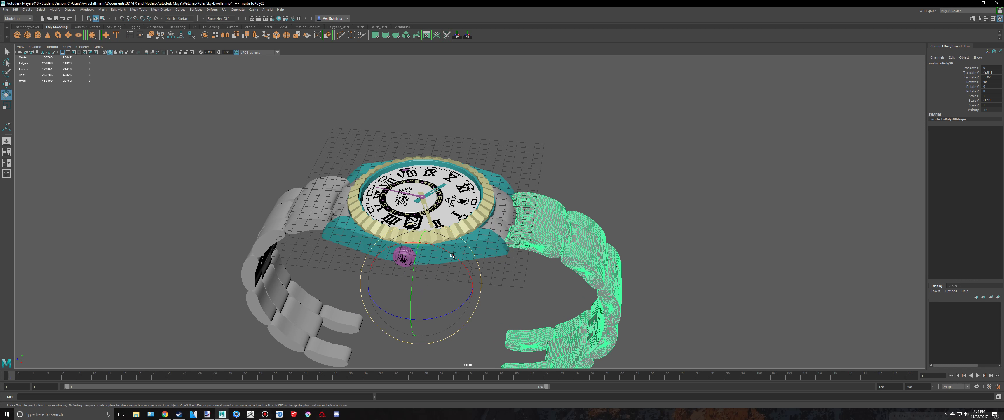
{"action": "left_click_drag", "start_coordinate": [449, 257], "coordinate": [435, 254]}
{"action": "key", "text": "w"}
{"action": "left_click_drag", "start_coordinate": [394, 277], "coordinate": [380, 276]}
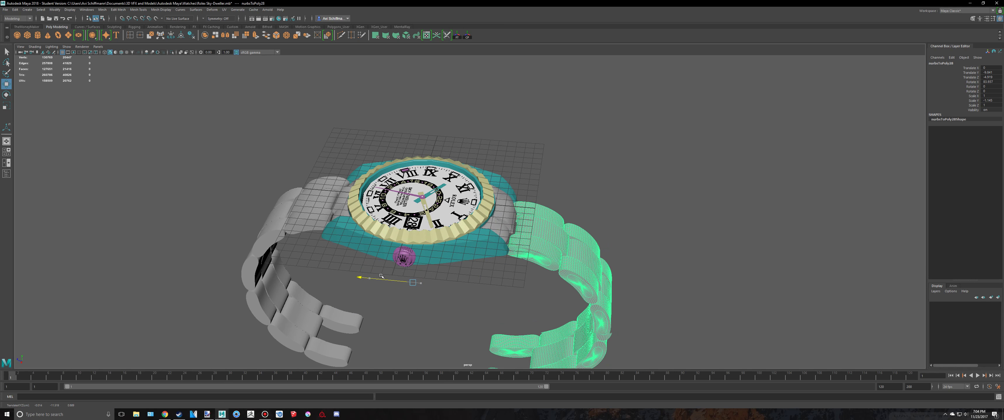
{"action": "key", "text": "ctrl+z"}
{"action": "key", "text": "ctrl+z"}
{"action": "key", "text": "ctrl+z"}
{"action": "key", "text": "ctrl+z"}
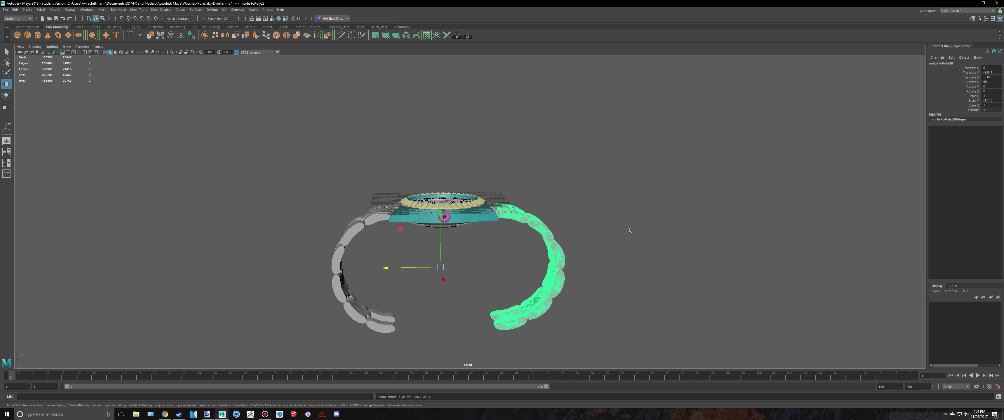
Deselect the mirrored bracelet half, check both halves in the perspective view and save the scene.
{"action": "left_click", "coordinate": [626, 232]}
{"action": "left_click_drag", "start_coordinate": [614, 227], "coordinate": [591, 260], "text": "alt"}
{"action": "scroll", "coordinate": [592, 260], "scroll_direction": "up", "scroll_amount": 5}
{"action": "key", "text": "q"}
{"action": "key", "text": "ctrl+s"}
{"action": "left_click", "coordinate": [491, 210]}
Switch to Chrome and search Google Images for "watch in display case".
{"action": "key", "text": "alt+Tab"}
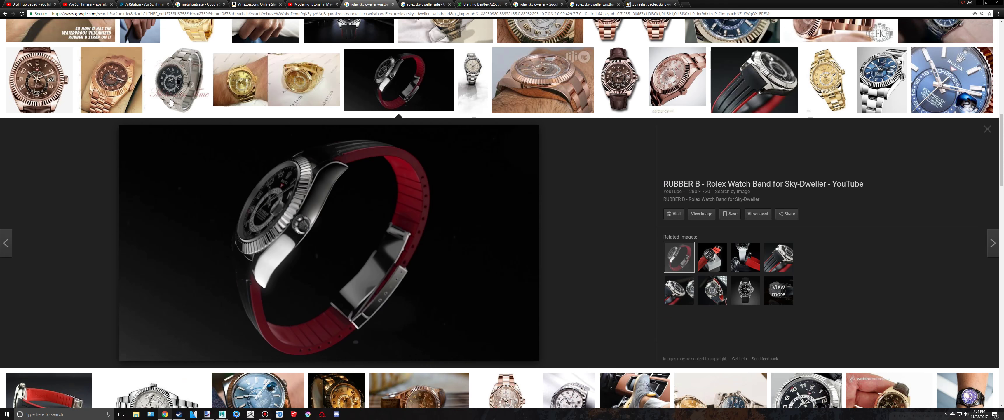
{"action": "scroll", "coordinate": [116, 38], "scroll_direction": "up", "scroll_amount": 5}
{"action": "scroll", "coordinate": [116, 38], "scroll_direction": "up", "scroll_amount": 2}
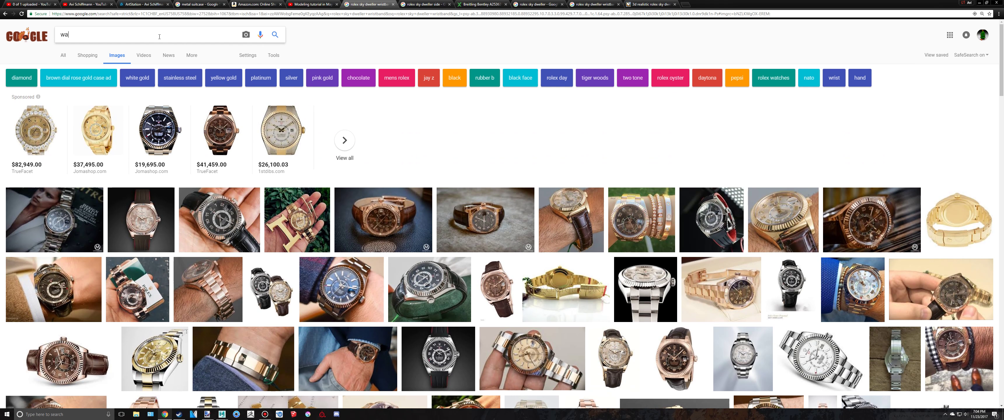
{"action": "key", "text": "ctrl+a"}
{"action": "type", "text": "watch in displa"}
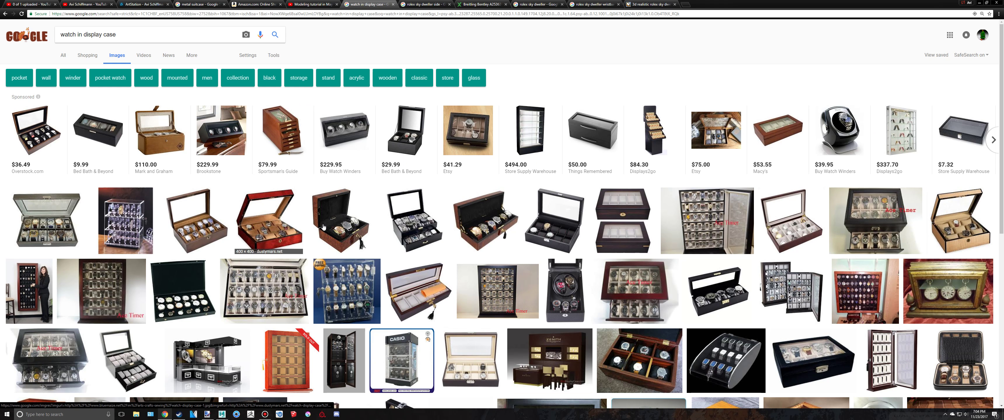
Browse the display case image results and open the picture of three watches under a glass dome.
{"action": "scroll", "coordinate": [398, 244], "scroll_direction": "down", "scroll_amount": 5}
{"action": "scroll", "coordinate": [640, 269], "scroll_direction": "down", "scroll_amount": 1}
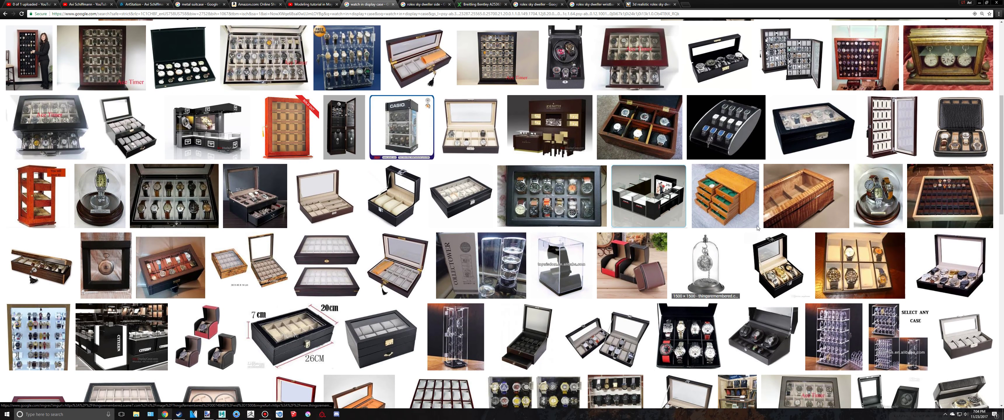
{"action": "scroll", "coordinate": [853, 208], "scroll_direction": "down", "scroll_amount": 3}
{"action": "scroll", "coordinate": [853, 208], "scroll_direction": "up", "scroll_amount": 3}
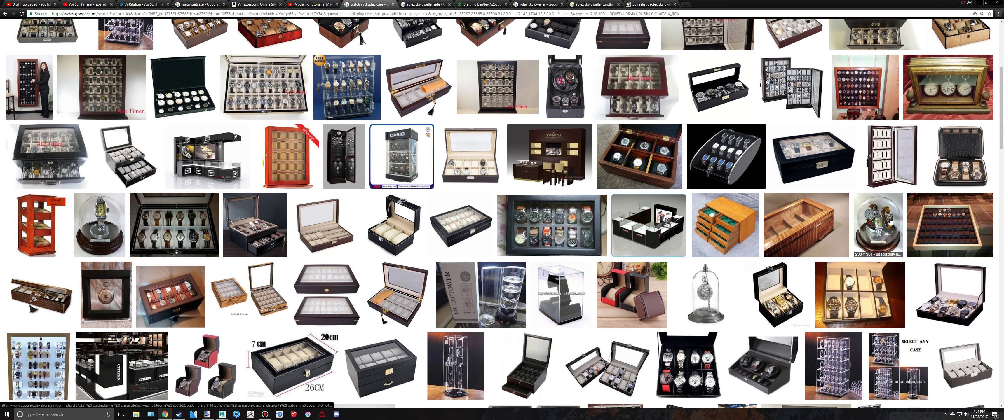
{"action": "left_click", "coordinate": [871, 199]}
Switch to Maya, examine both bracelet halves in the perspective and side views and save the scene.
{"action": "key", "text": "alt+Tab"}
{"action": "key", "text": "alt+Tab"}
{"action": "key", "text": "alt+Tab"}
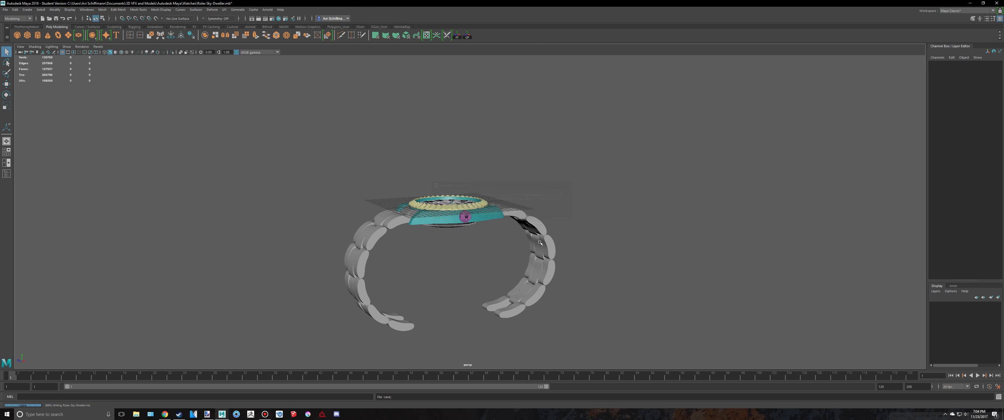
{"action": "left_click_drag", "start_coordinate": [554, 251], "coordinate": [451, 303], "text": "alt"}
{"action": "key", "text": "space"}
{"action": "scroll", "coordinate": [349, 290], "scroll_direction": "down", "scroll_amount": 5}
{"action": "scroll", "coordinate": [318, 124], "scroll_direction": "down", "scroll_amount": 3}
{"action": "scroll", "coordinate": [327, 140], "scroll_direction": "up", "scroll_amount": 5}
{"action": "scroll", "coordinate": [671, 314], "scroll_direction": "down", "scroll_amount": 3}
{"action": "scroll", "coordinate": [672, 314], "scroll_direction": "down", "scroll_amount": 4}
{"action": "middle_click_drag", "start_coordinate": [714, 330], "coordinate": [716, 218], "text": "alt"}
{"action": "middle_click_drag", "start_coordinate": [780, 300], "coordinate": [740, 294], "text": "alt"}
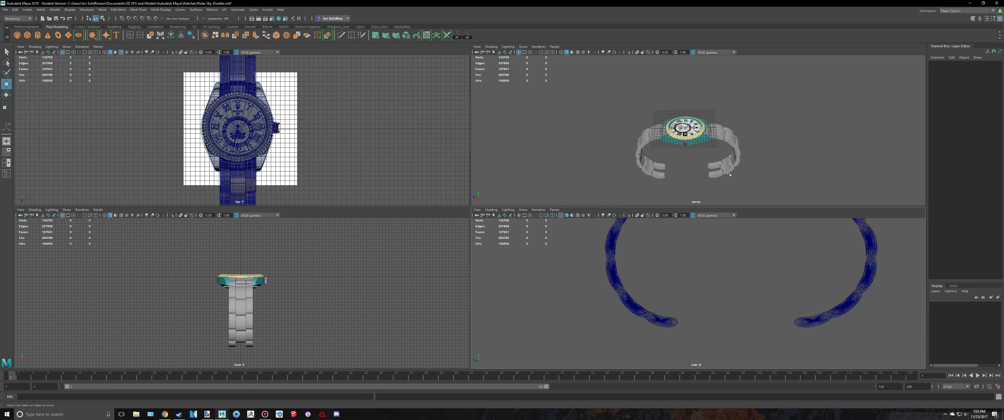
{"action": "key", "text": "space"}
{"action": "scroll", "coordinate": [507, 234], "scroll_direction": "up", "scroll_amount": 4}
{"action": "key", "text": "ctrl+s"}
{"action": "left_click", "coordinate": [493, 213]}
{"action": "key", "text": "w"}
{"action": "left_click_drag", "start_coordinate": [493, 213], "coordinate": [276, 308], "text": "alt"}
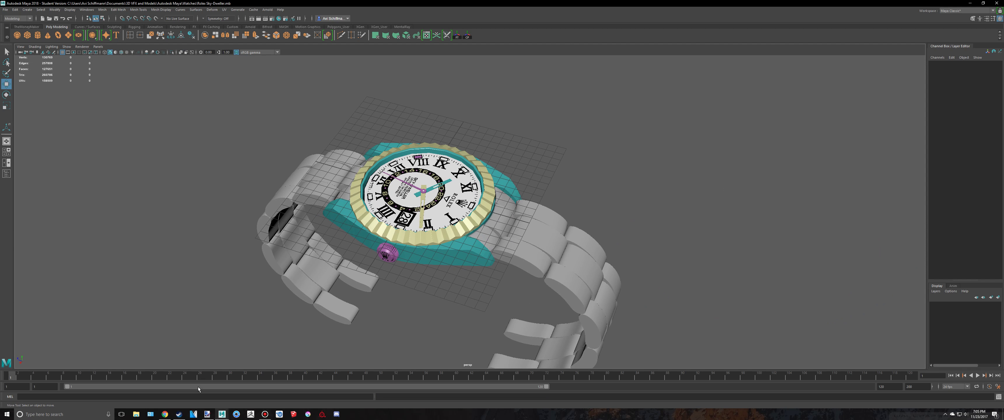
Switch to Chrome and return to the start of the "watch in display case" image results.
{"action": "left_click", "coordinate": [165, 414]}
{"action": "left_click", "coordinate": [264, 415]}
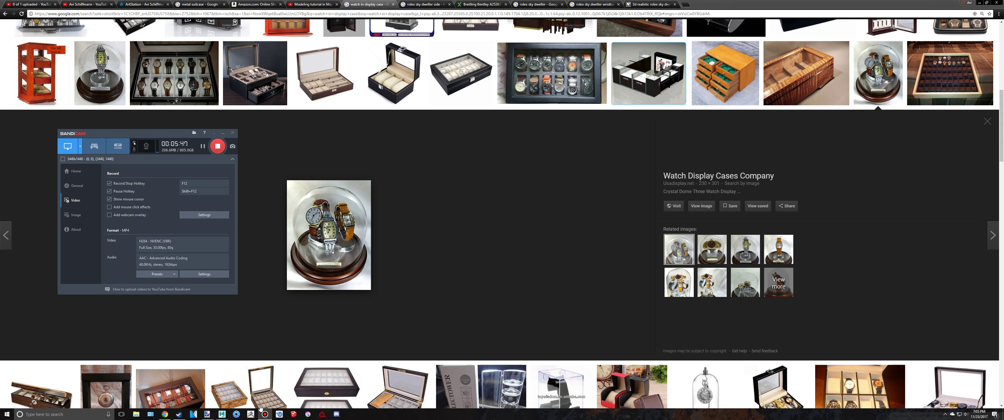
{"action": "left_click", "coordinate": [417, 274]}
{"action": "scroll", "coordinate": [418, 274], "scroll_direction": "up", "scroll_amount": 9}
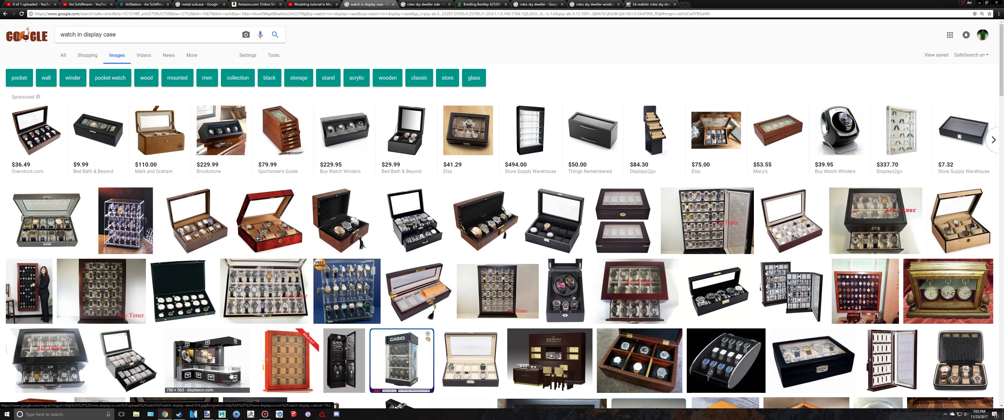
{"action": "mouse_move", "coordinate": [222, 414]}
{"action": "left_click", "coordinate": [240, 393]}
{"action": "scroll", "coordinate": [233, 332], "scroll_direction": "down", "scroll_amount": 4}
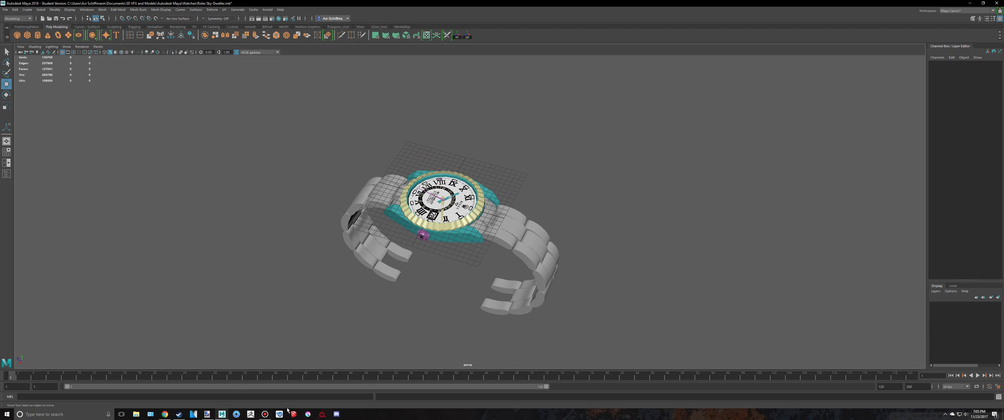
{"action": "left_click", "coordinate": [265, 414]}
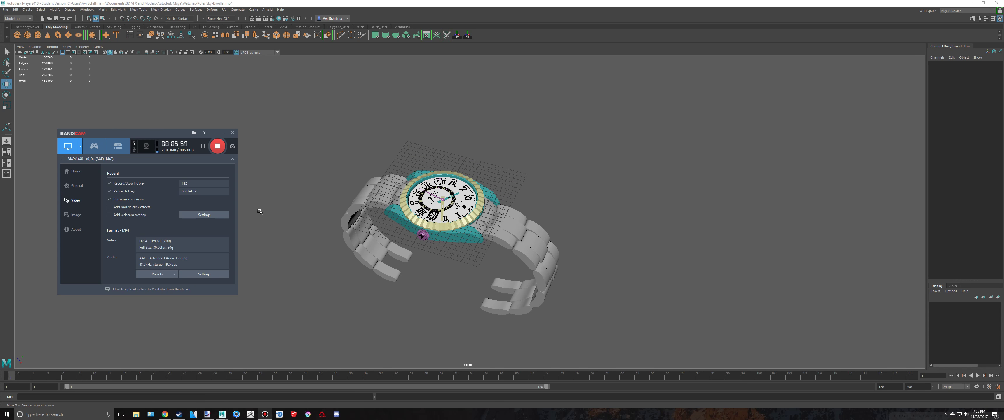
{"action": "left_click_drag", "start_coordinate": [260, 211], "coordinate": [398, 274], "text": "alt"}
{"action": "left_click", "coordinate": [448, 265]}
Switch to Chrome and go back to the RUBBER B watch band picture in the wristband image results.
{"action": "key", "text": "alt+Tab"}
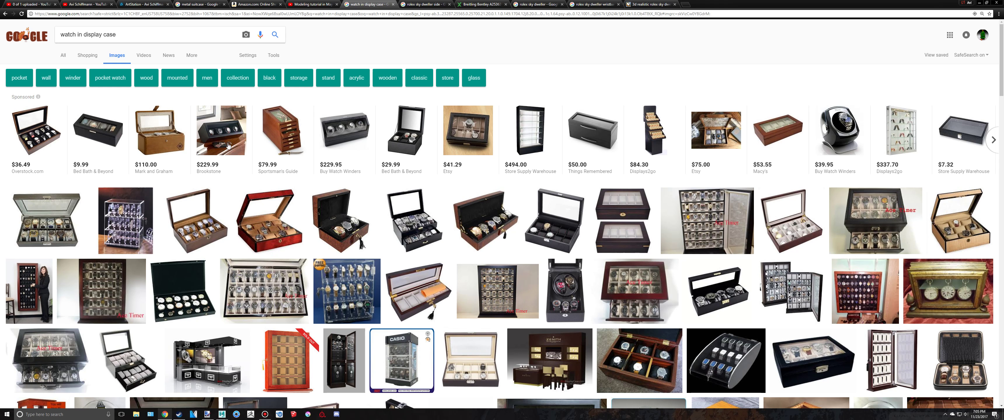
{"action": "left_click", "coordinate": [5, 15]}
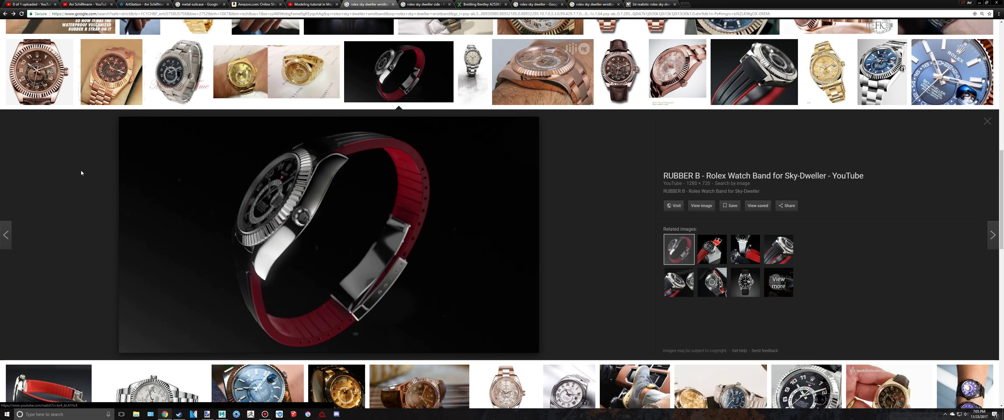
Search the images for "rolex sky dweller lock" and open the picture of the gold bracelet with its clasp unfolded.
{"action": "scroll", "coordinate": [81, 172], "scroll_direction": "up", "scroll_amount": 15}
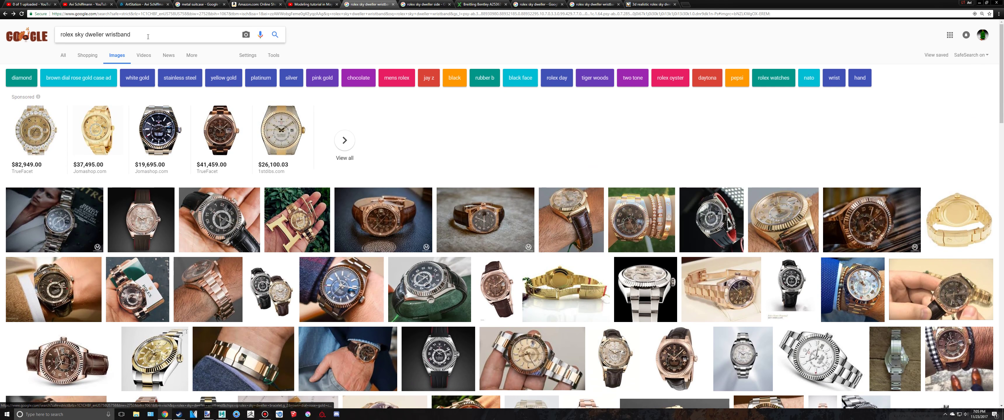
{"action": "left_click_drag", "start_coordinate": [131, 35], "coordinate": [107, 39]}
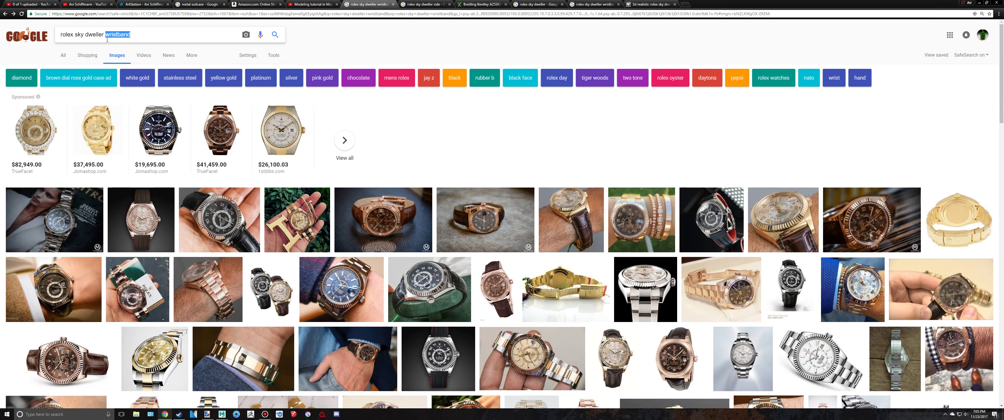
{"action": "type", "text": "lock"}
{"action": "key", "text": "Return"}
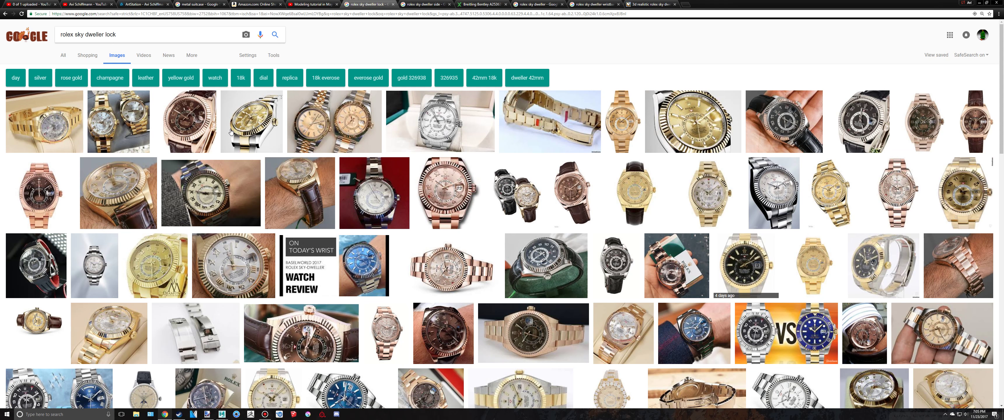
{"action": "left_click", "coordinate": [550, 115]}
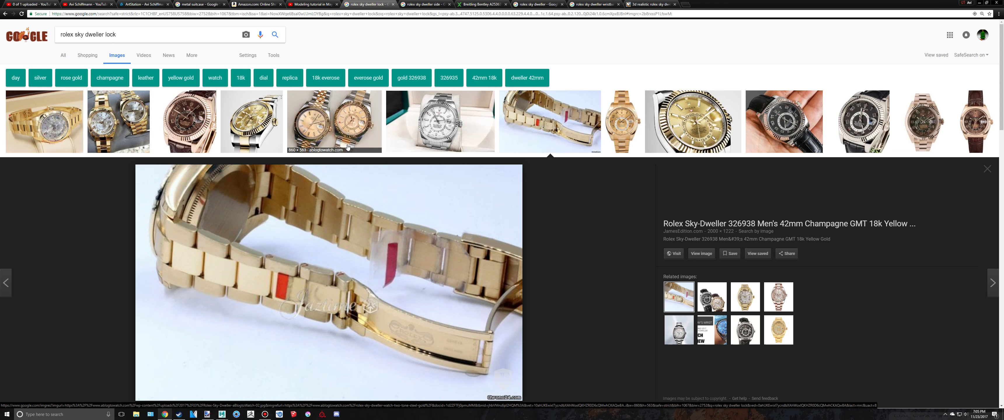
{"action": "left_click", "coordinate": [72, 131]}
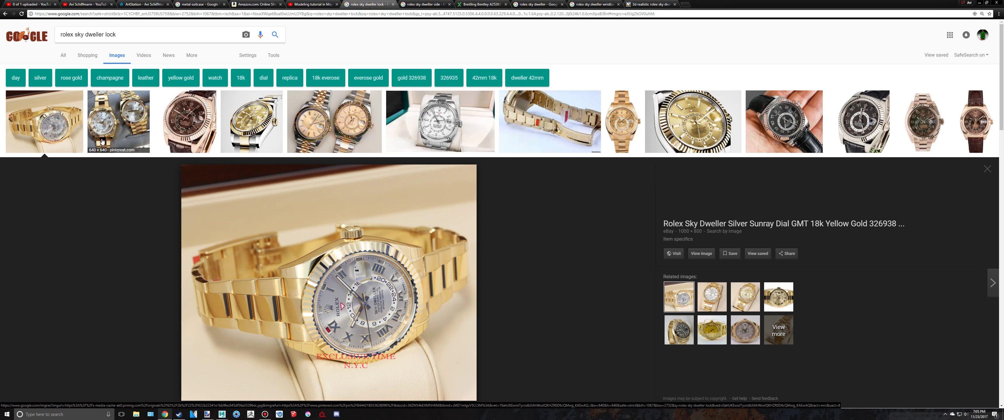
{"action": "left_click", "coordinate": [781, 125]}
{"action": "scroll", "coordinate": [589, 229], "scroll_direction": "down", "scroll_amount": 10}
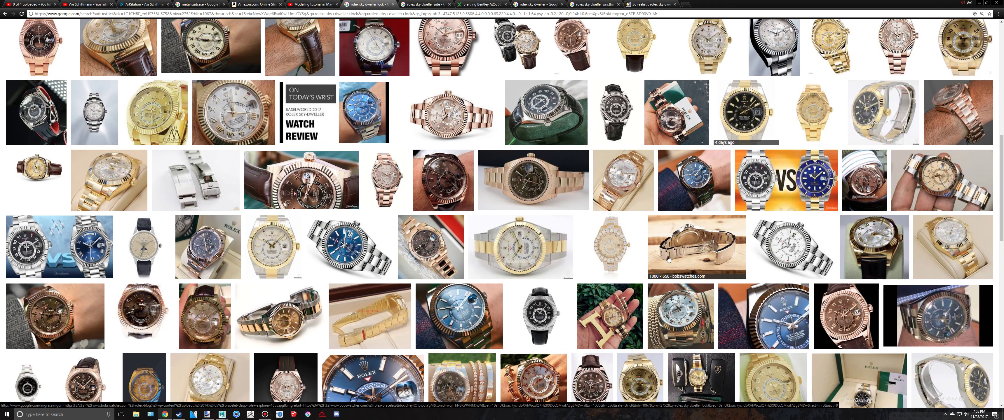
{"action": "scroll", "coordinate": [668, 259], "scroll_direction": "down", "scroll_amount": 8}
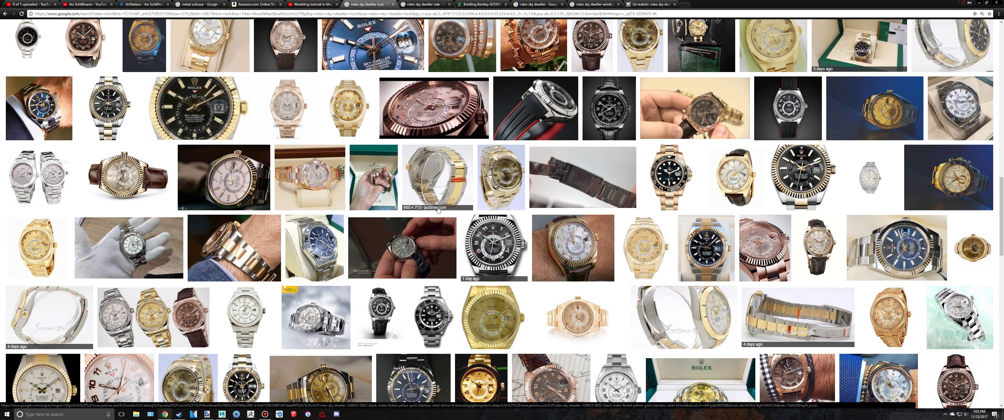
{"action": "scroll", "coordinate": [439, 209], "scroll_direction": "down", "scroll_amount": 8}
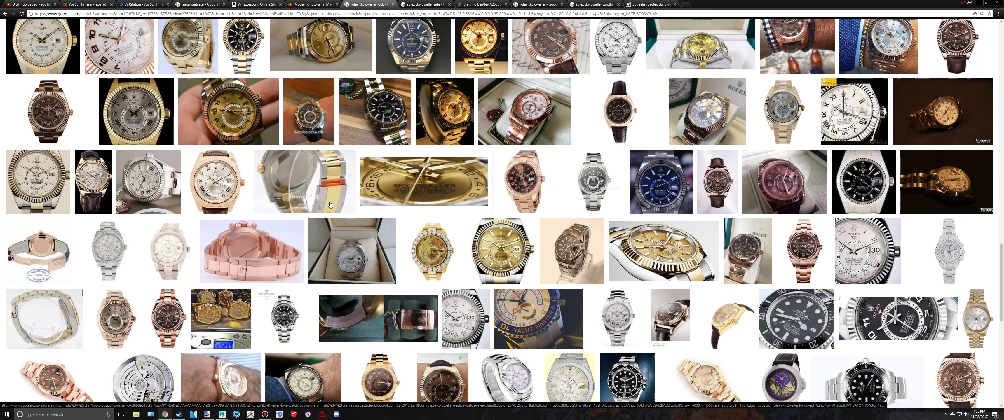
{"action": "left_click", "coordinate": [329, 204]}
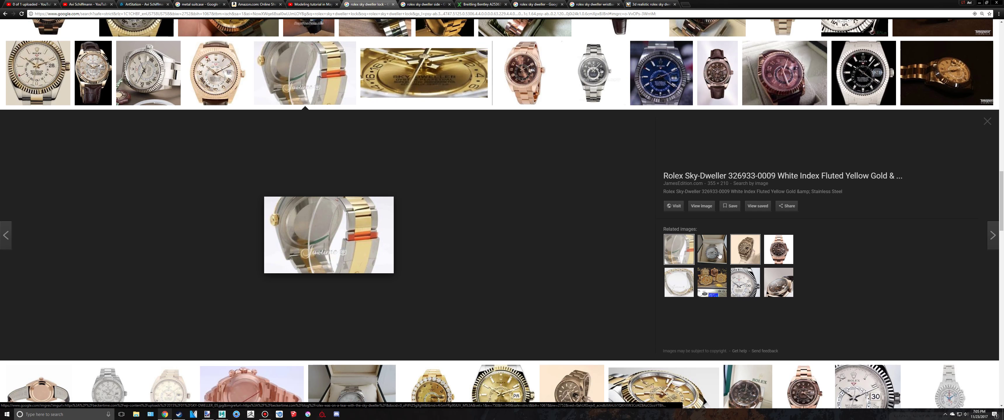
Check two related images of the case-back picture and open the Rolex Glidelock Submariner clasp picture from the results.
{"action": "left_click", "coordinate": [713, 250]}
{"action": "left_click", "coordinate": [745, 250]}
{"action": "scroll", "coordinate": [394, 250], "scroll_direction": "down", "scroll_amount": 5}
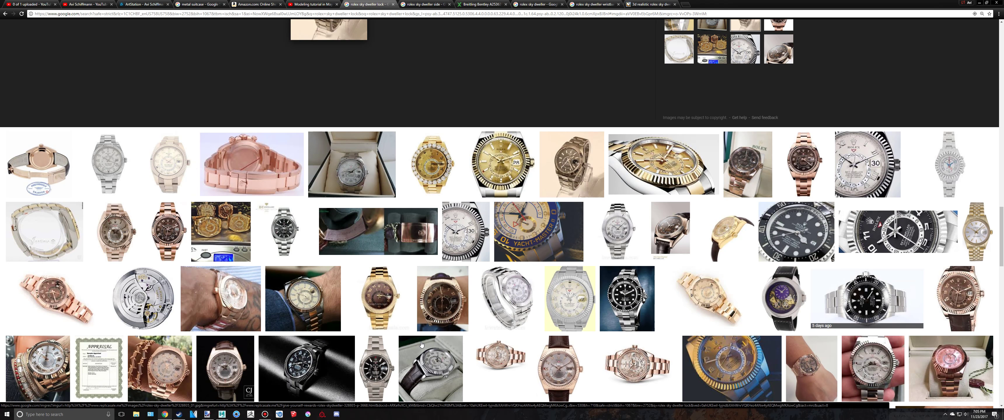
{"action": "scroll", "coordinate": [395, 331], "scroll_direction": "down", "scroll_amount": 5}
{"action": "left_click", "coordinate": [394, 307]}
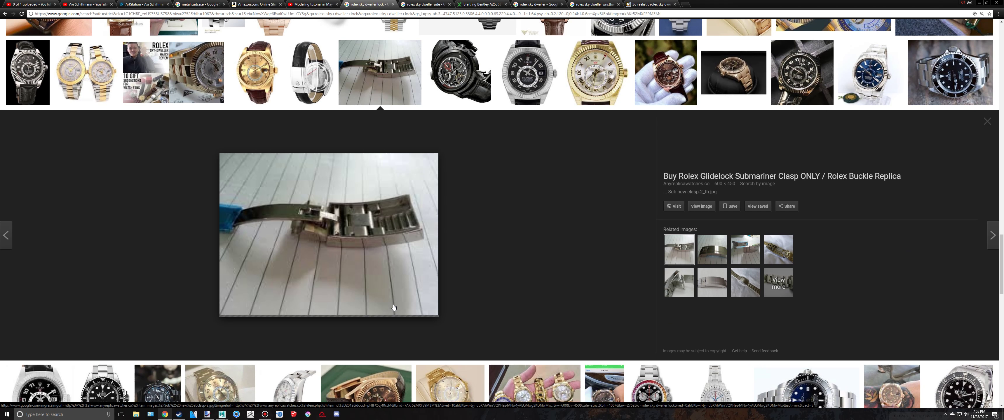
Open the Watch Chest Blog picture of hands holding an unfolded Rolex Glidelock clasp further along the results.
{"action": "scroll", "coordinate": [394, 307], "scroll_direction": "down", "scroll_amount": 5}
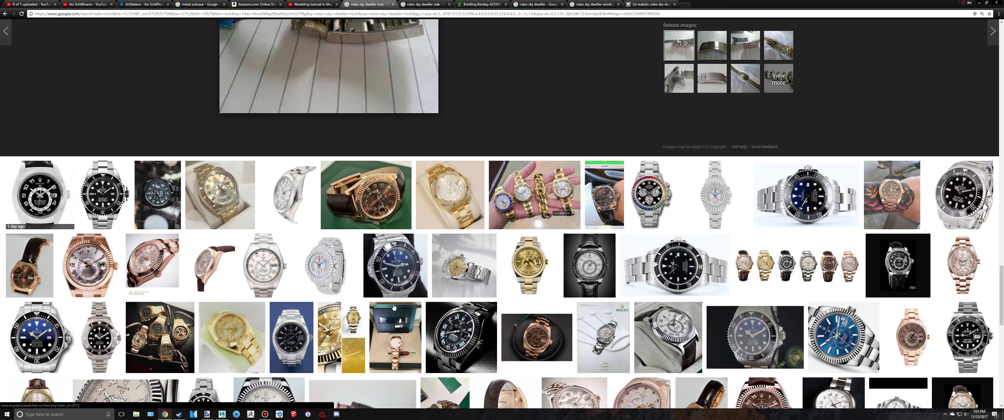
{"action": "scroll", "coordinate": [425, 297], "scroll_direction": "down", "scroll_amount": 10}
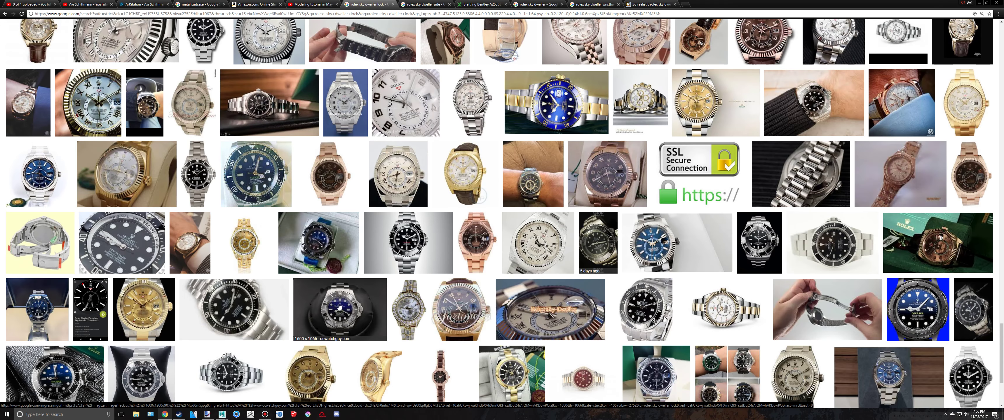
{"action": "left_click", "coordinate": [818, 326]}
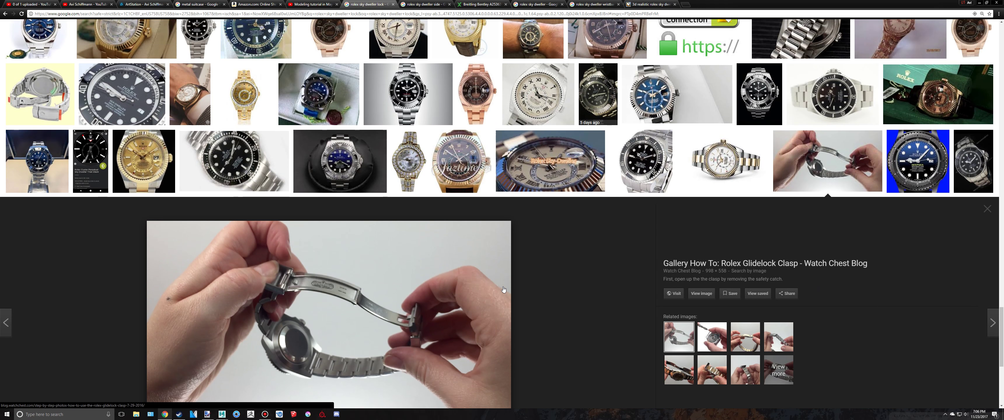
Open the Sky-Dweller 18K Everose picture with the leather strap deployment buckle and examine its clasp.
{"action": "scroll", "coordinate": [505, 290], "scroll_direction": "up", "scroll_amount": 10}
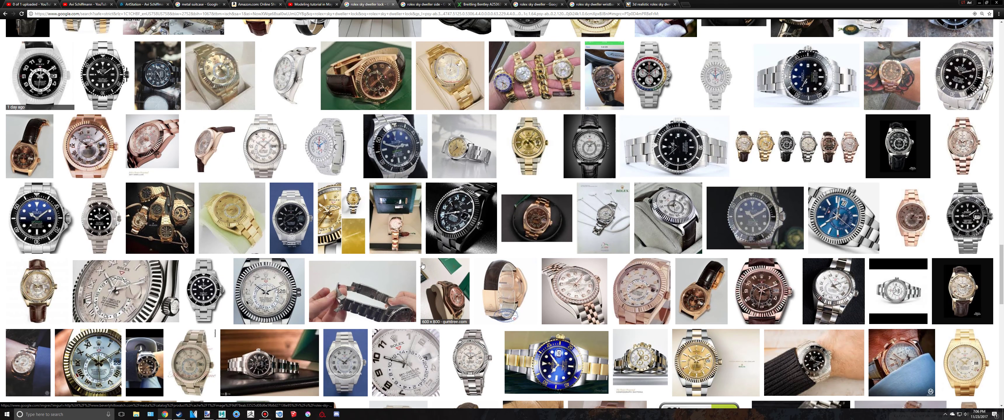
{"action": "scroll", "coordinate": [426, 262], "scroll_direction": "up", "scroll_amount": 4}
{"action": "scroll", "coordinate": [425, 263], "scroll_direction": "down", "scroll_amount": 3}
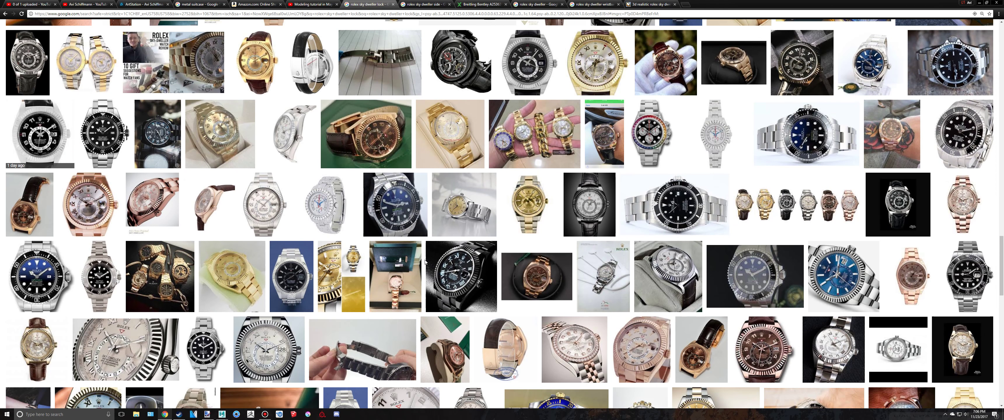
{"action": "left_click", "coordinate": [518, 345]}
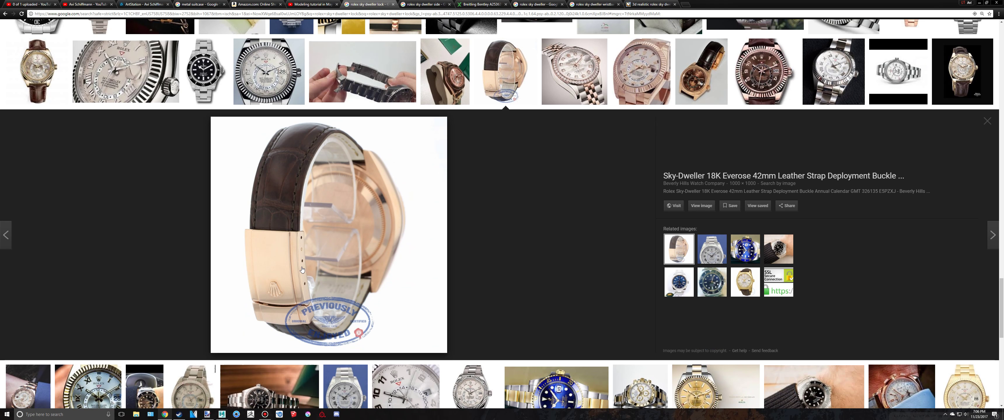
{"action": "scroll", "coordinate": [286, 264], "scroll_direction": "down", "scroll_amount": 1}
{"action": "scroll", "coordinate": [285, 264], "scroll_direction": "down", "scroll_amount": 1}
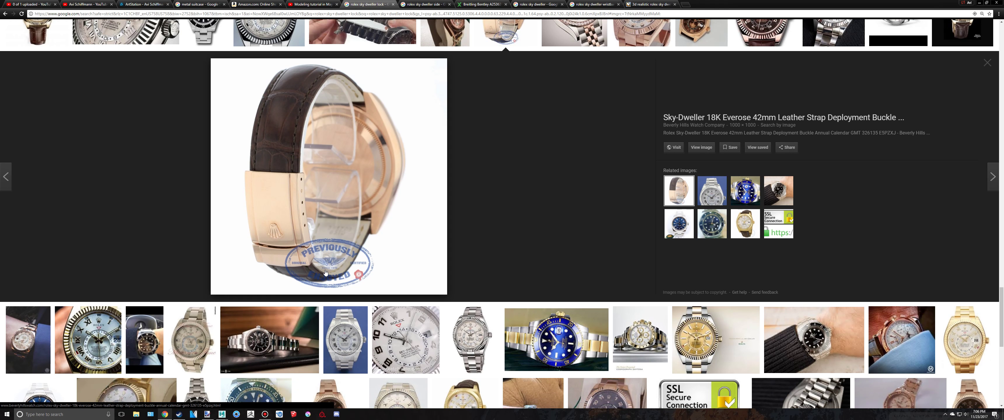
{"action": "scroll", "coordinate": [323, 272], "scroll_direction": "up", "scroll_amount": 5}
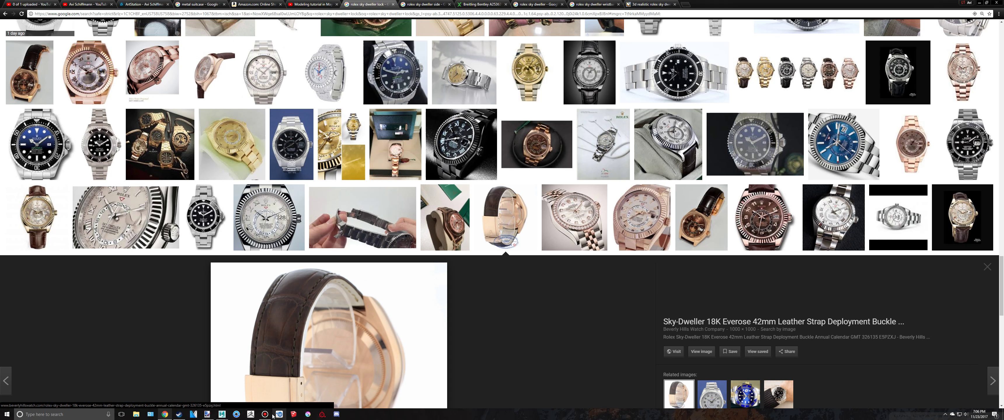
{"action": "scroll", "coordinate": [248, 342], "scroll_direction": "down", "scroll_amount": 3}
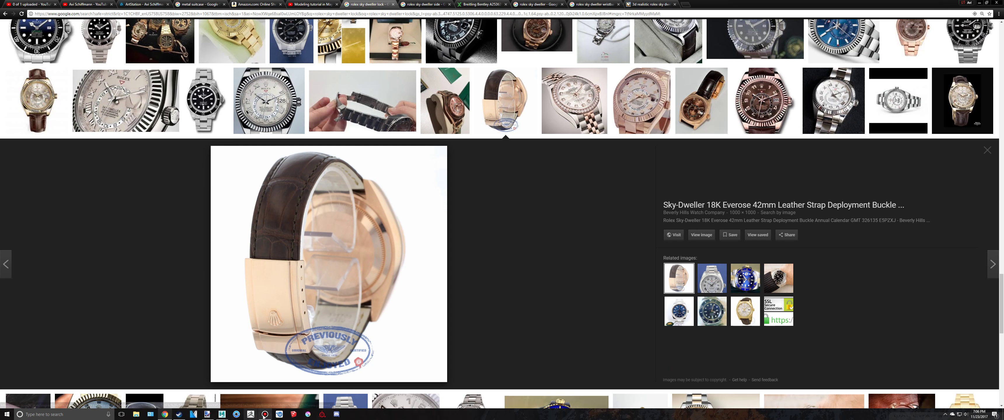
{"action": "left_click", "coordinate": [265, 414]}
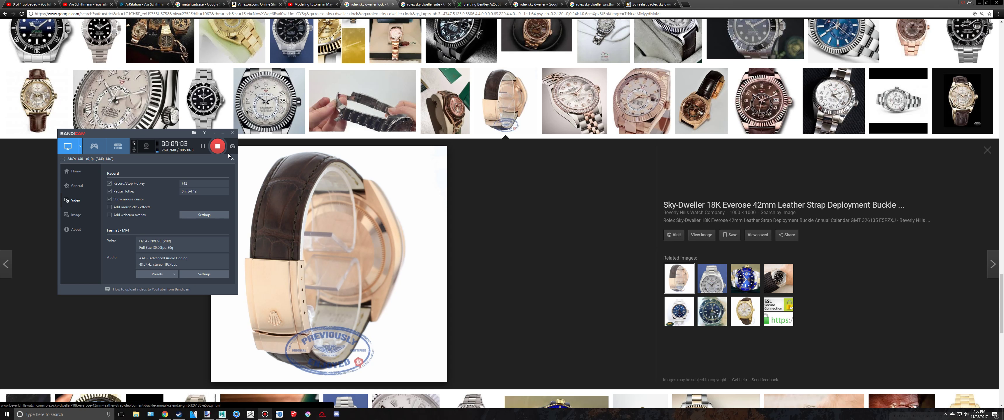